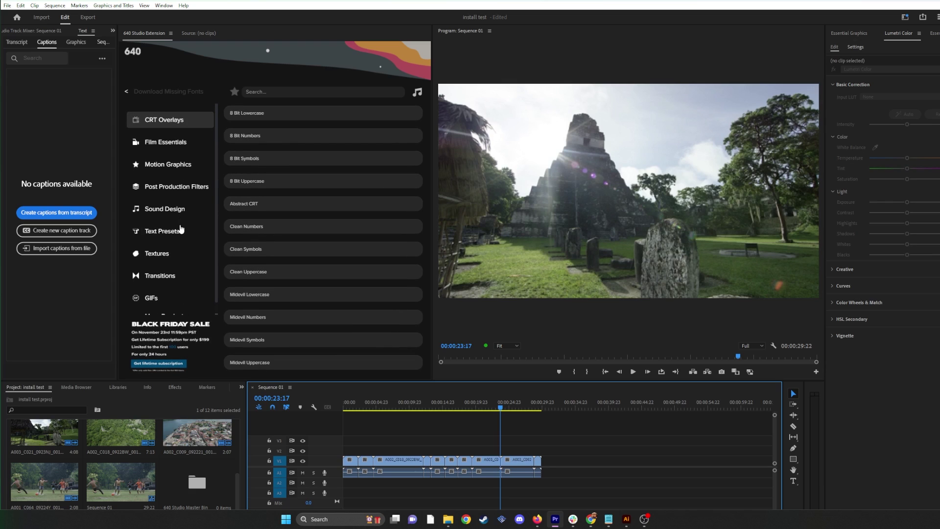
scroll(182, 227, "down", 1)
scroll(179, 245, "up", 1)
scroll(176, 258, "down", 1)
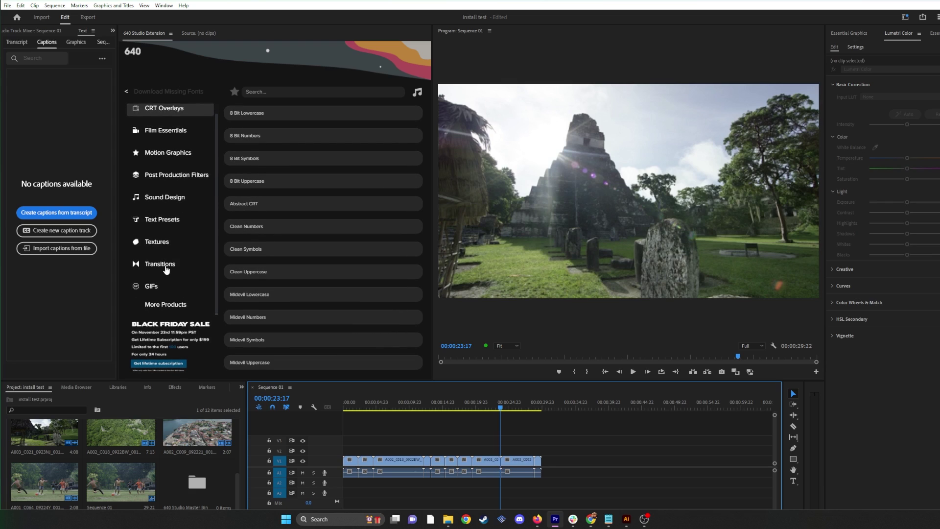
scroll(161, 258, "up", 1)
scroll(164, 250, "down", 1)
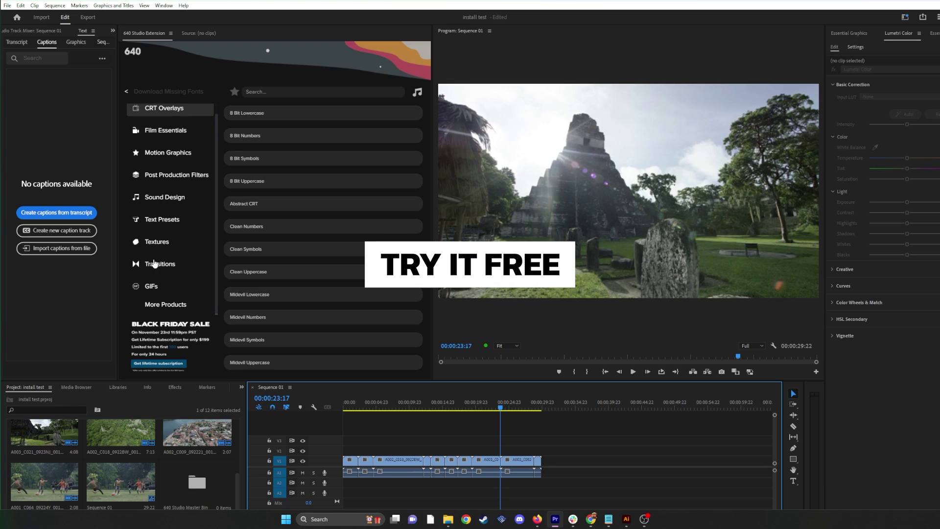
scroll(166, 132, "up", 1)
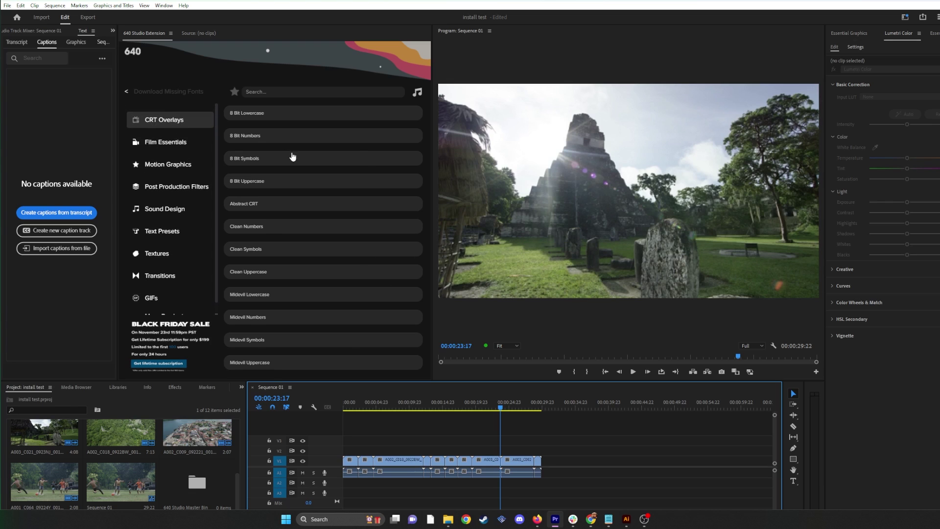
- Add the Lowercase 8 Bit A overlay from the 8 Bit Lowercase set at the playhead and play it back
left_click(265, 113)
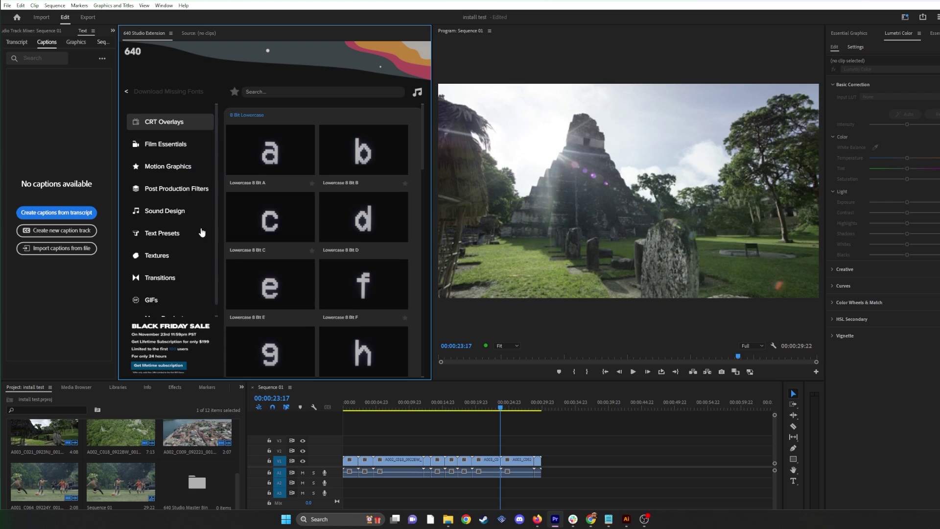
left_click(270, 149)
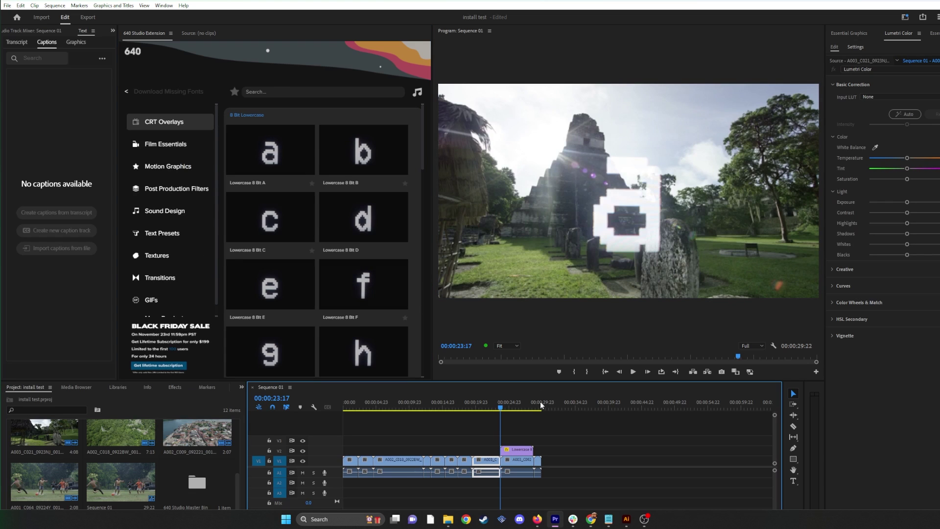
key("space")
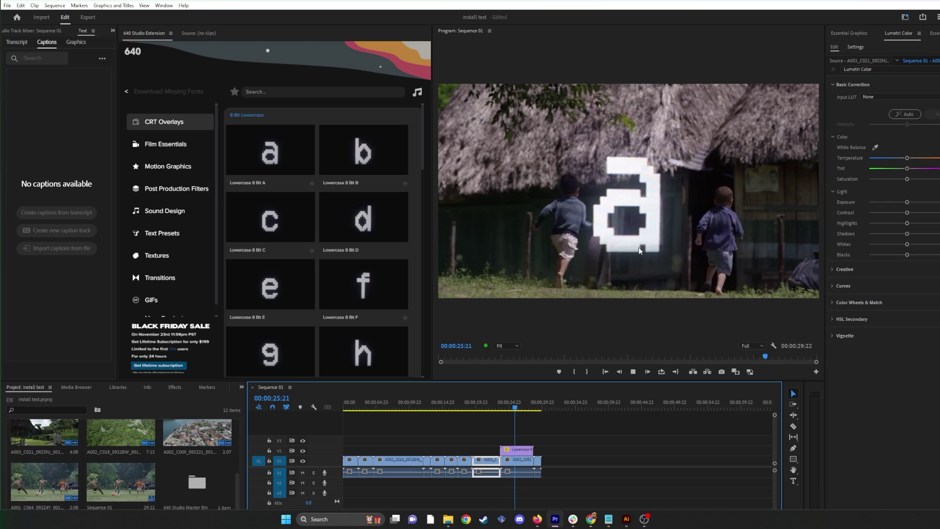
key("space")
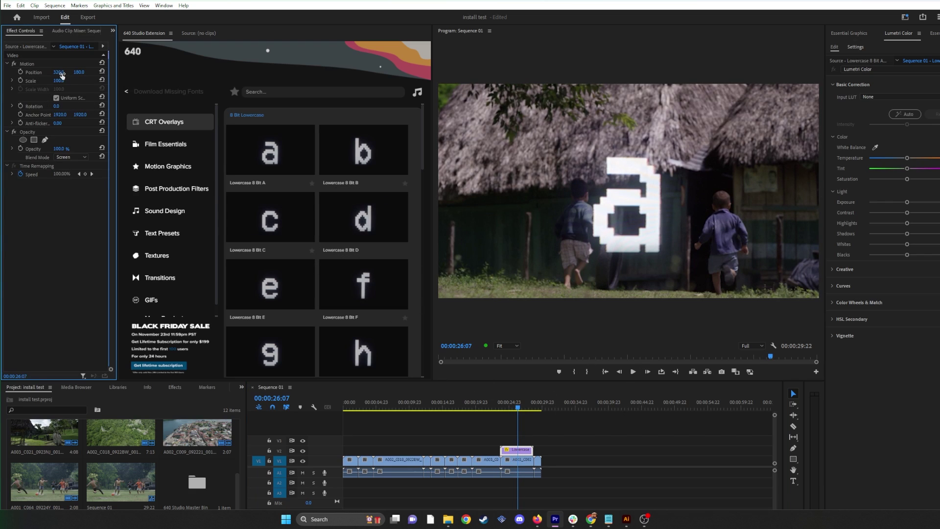
- Shift and shrink the letter A overlay to about 243 horizontal position and 69 scale, and delete it from the timeline
left_click_drag(62, 73, 124, 72)
scroll(342, 244, "down", 15)
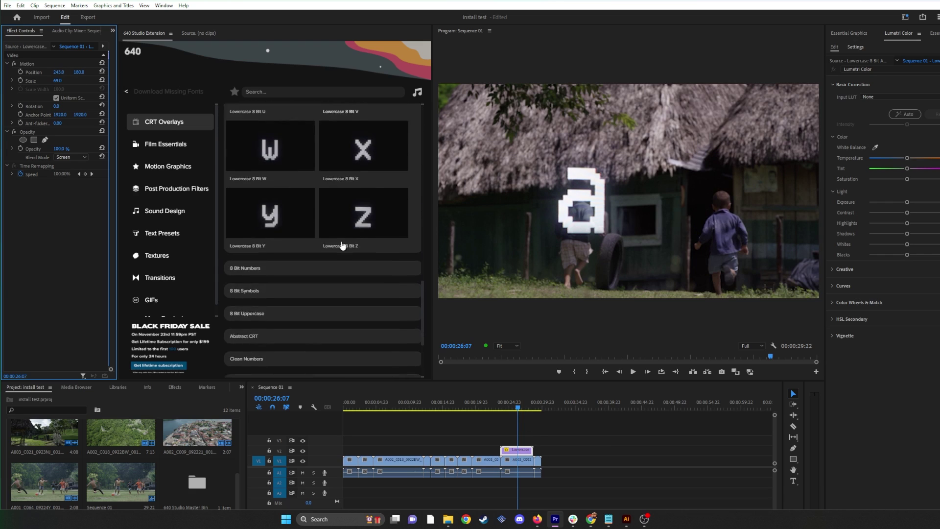
scroll(341, 245, "down", 2)
key("Delete")
scroll(296, 172, "up", 12)
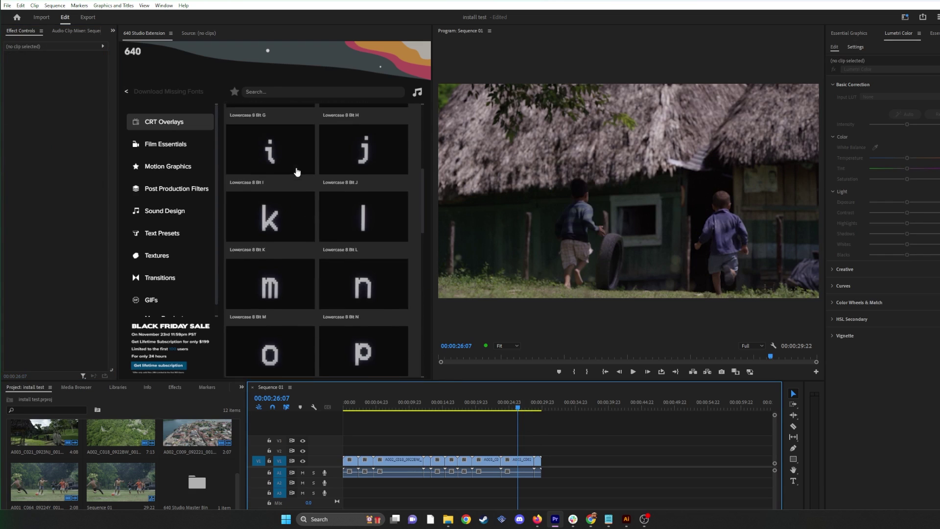
- Browse the 8 Bit Lowercase, 8 Bit Numbers and 8 Bit Symbols sets in CRT Overlays and the Film Grain presets in Film Essentials
left_click(179, 146)
left_click(179, 126)
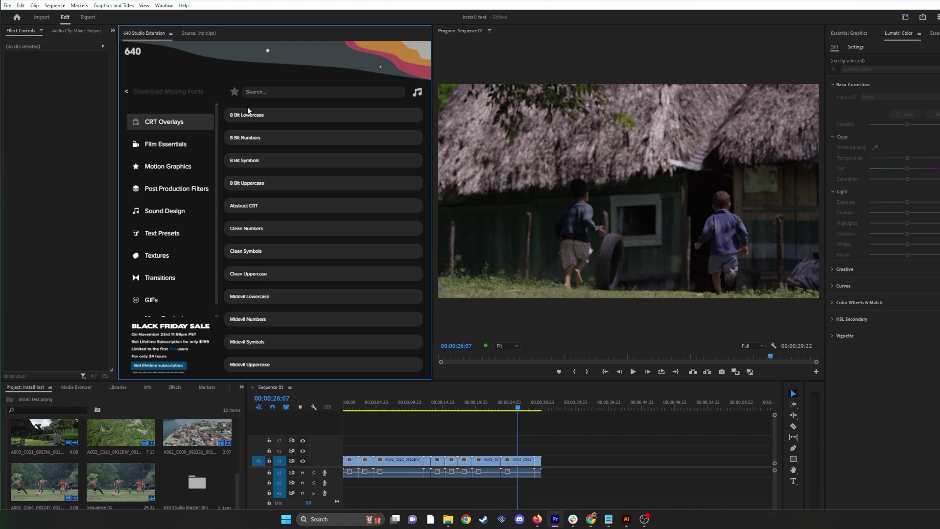
left_click(247, 116)
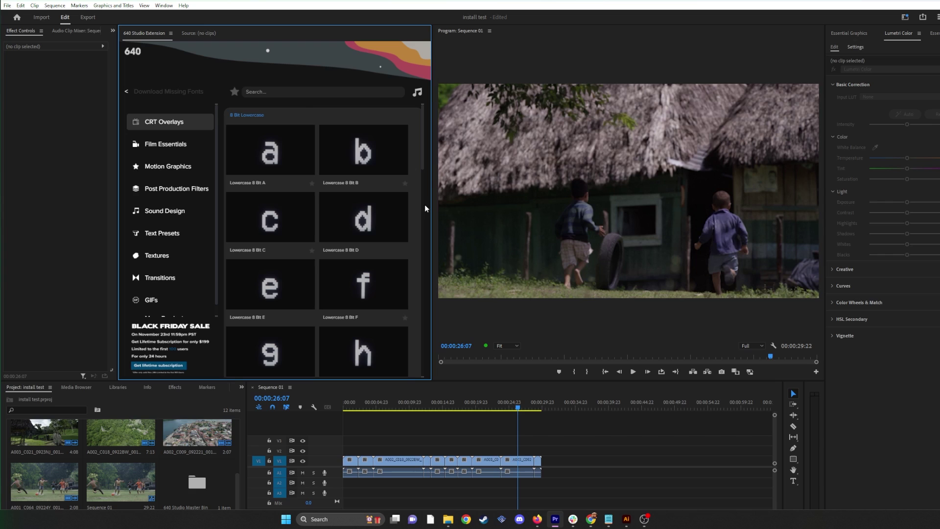
left_click(166, 144)
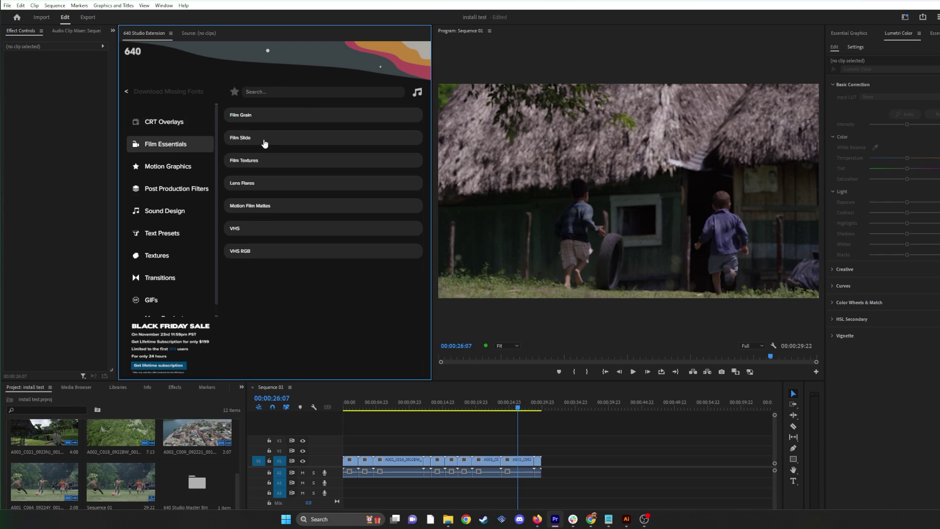
left_click(243, 116)
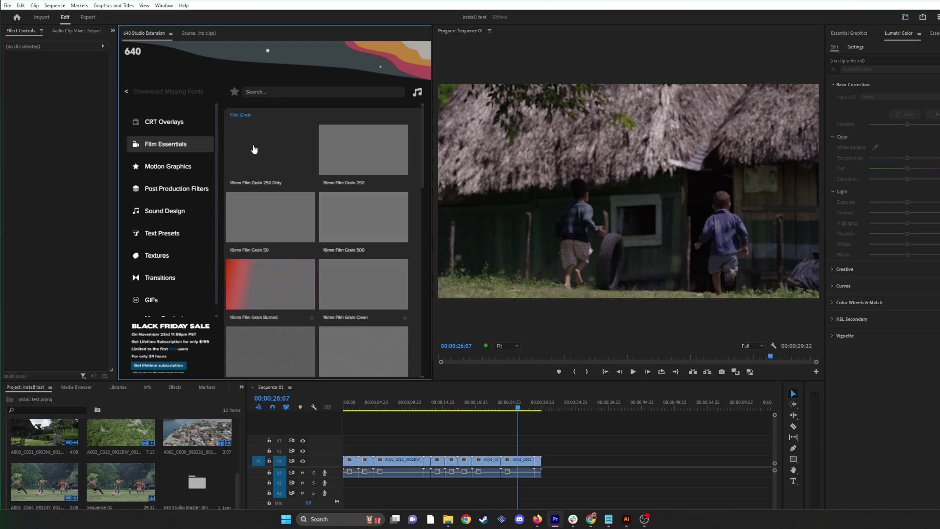
left_click(172, 128)
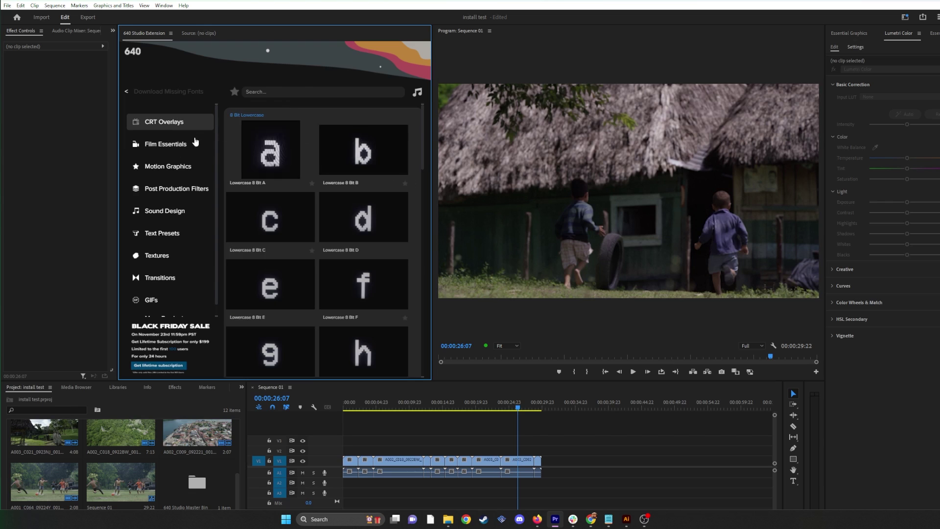
left_click(165, 144)
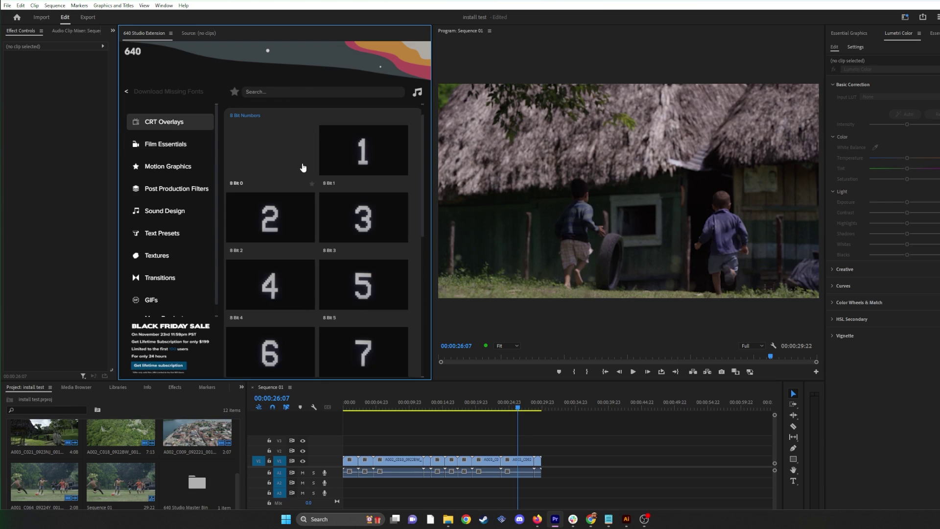
scroll(331, 210, "down", 6)
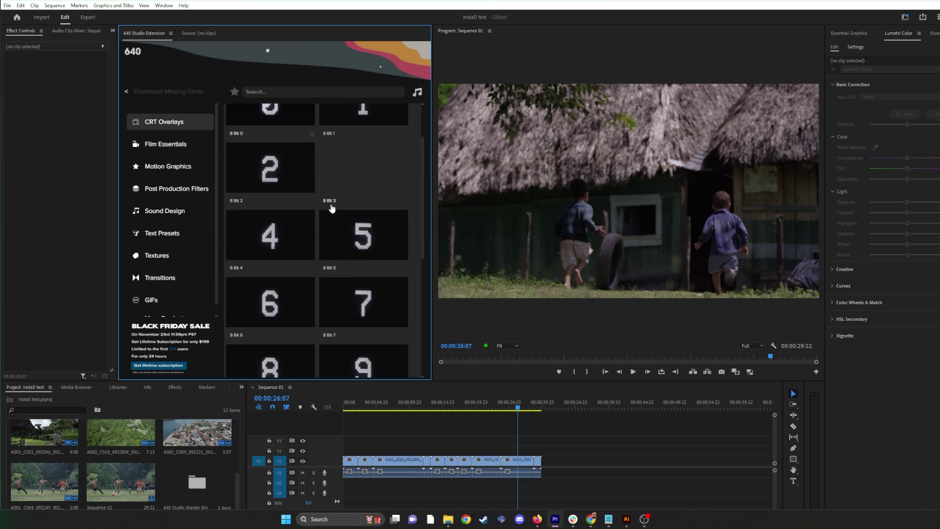
left_click(239, 163)
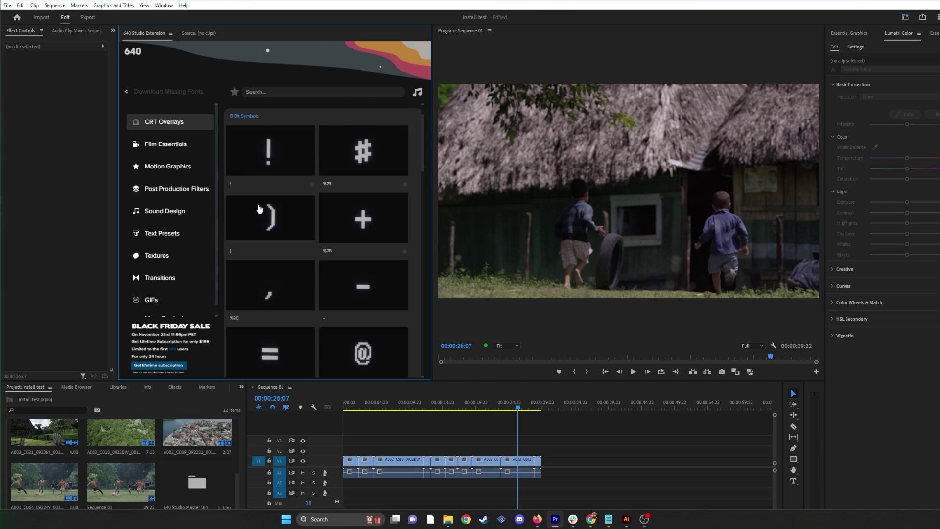
scroll(239, 161, "down", 1)
- Look through the Film Slide presets in Film Essentials and return to the CRT Overlays sets
left_click(159, 145)
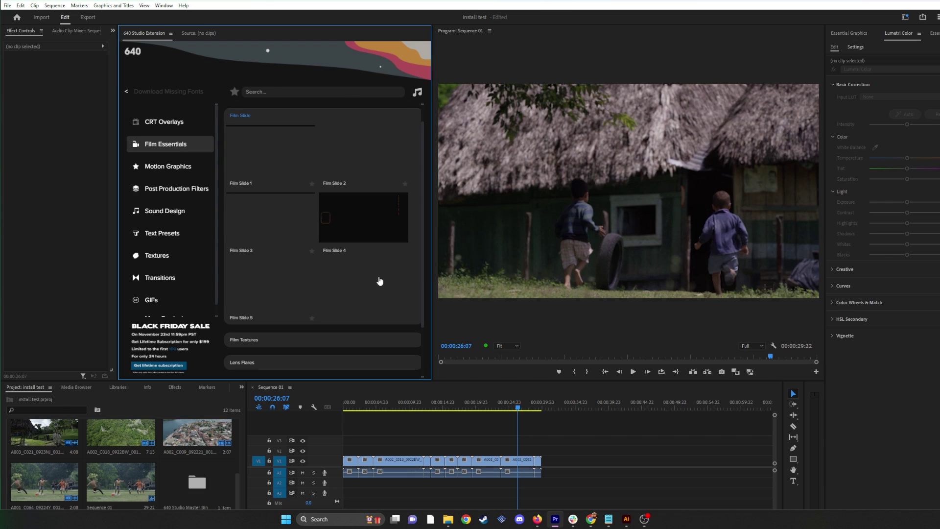
left_click(249, 122)
left_click(247, 115)
left_click(247, 117)
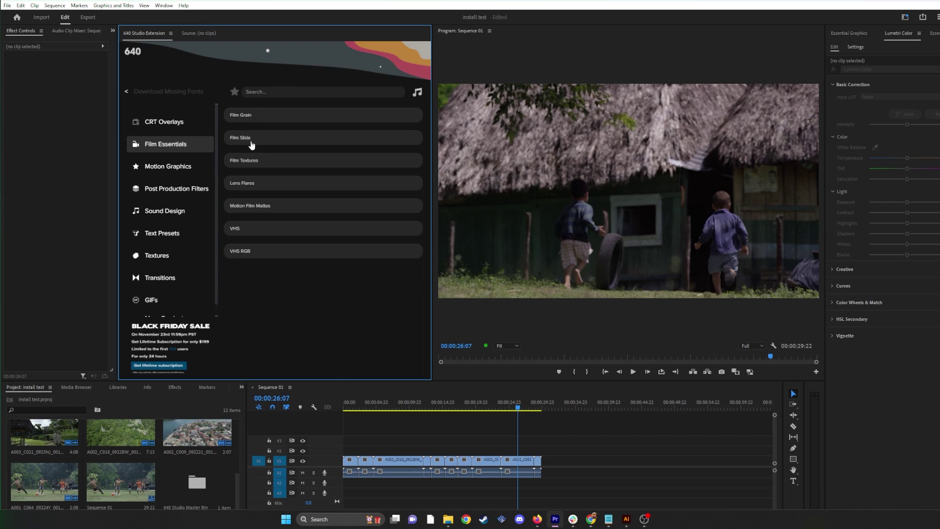
left_click(251, 142)
left_click(195, 122)
scroll(211, 129, "down", 1)
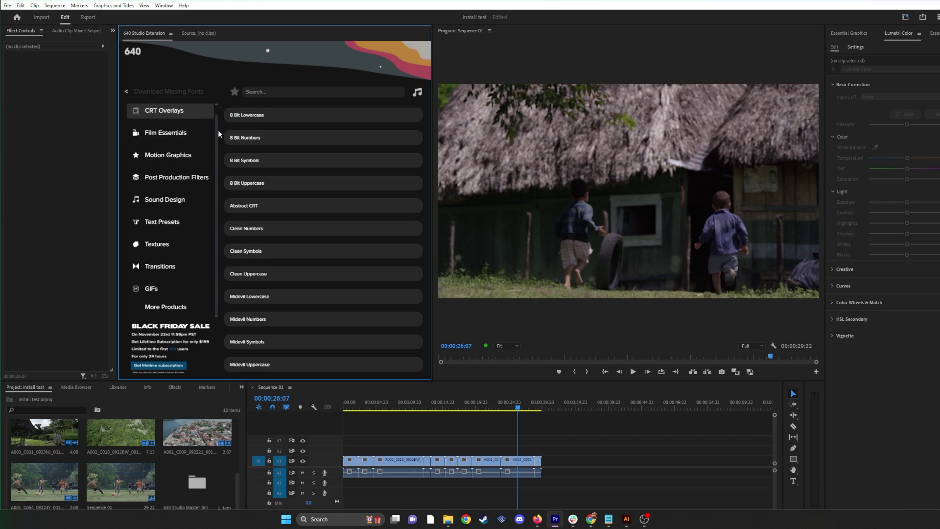
- Add the 16mm Film Grain Burned overlay from Film Essentials above the clip at the playhead and remove it from the timeline
left_click(189, 135)
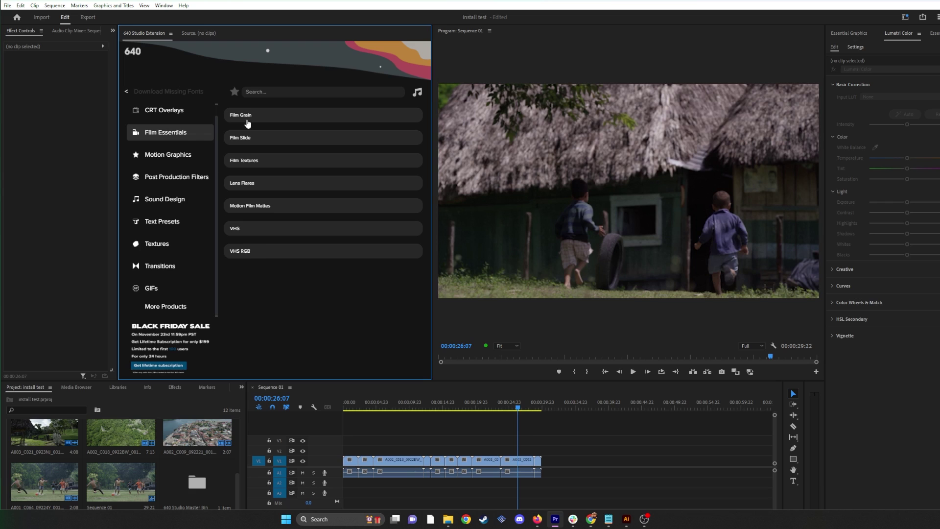
left_click(247, 123)
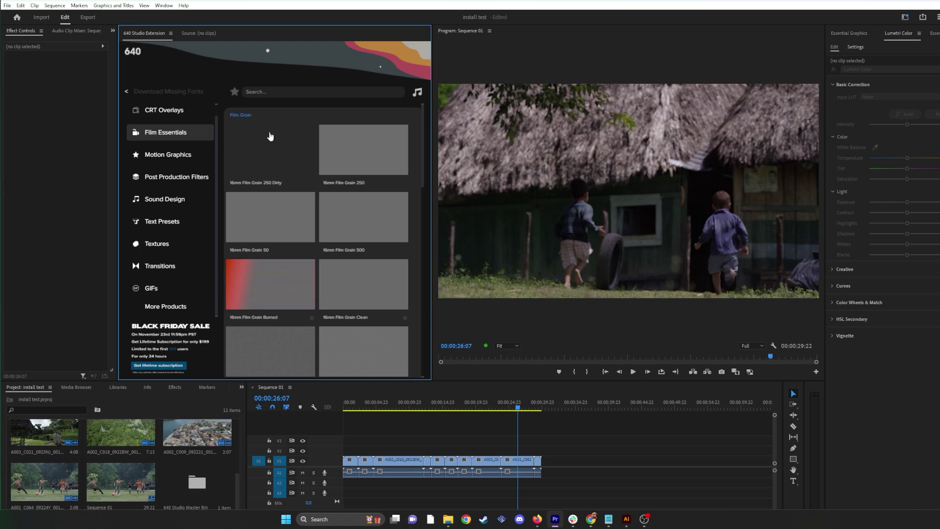
left_click(281, 289)
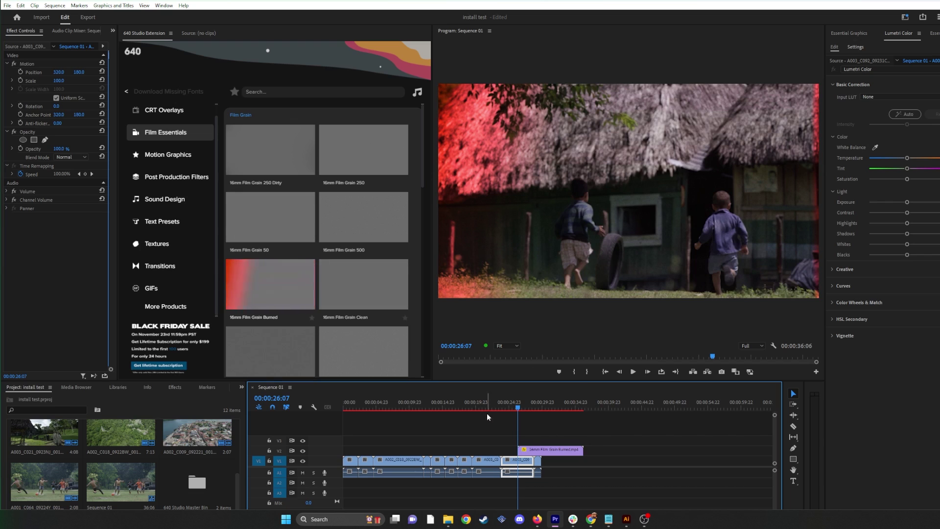
left_click(556, 448)
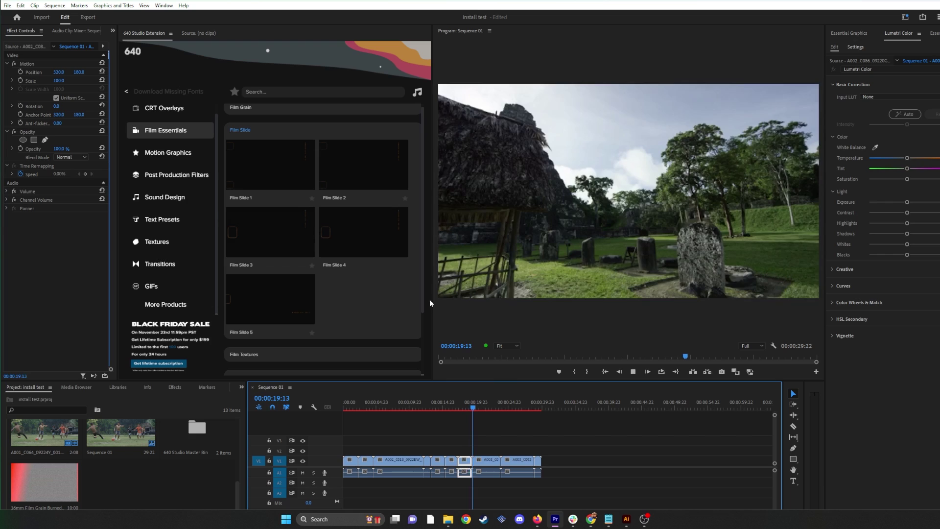
- Add the Film Slide 3 frame over the temple clip at 00:00:19:19 and undo the insertion
left_click(298, 229)
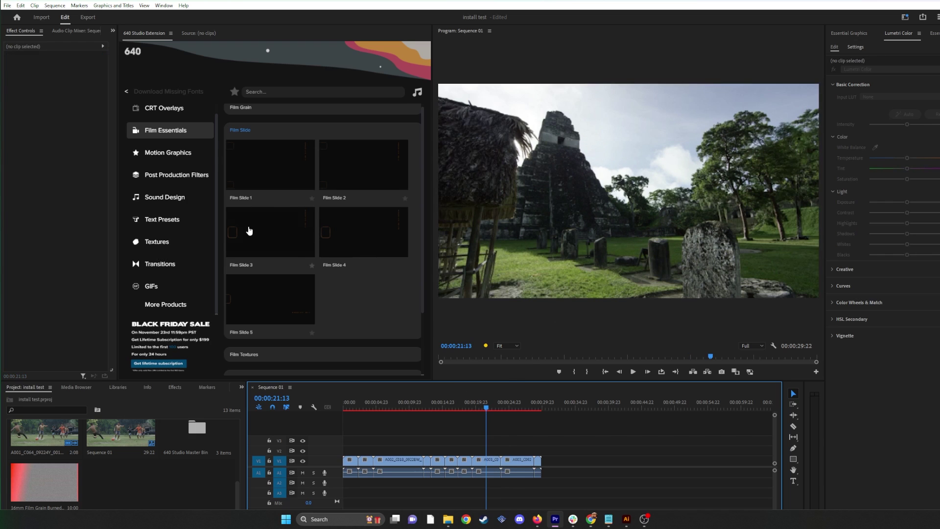
mouse_move(477, 402)
left_mouse_down()
mouse_move(457, 403)
mouse_move(474, 402)
left_mouse_up()
left_click(254, 230)
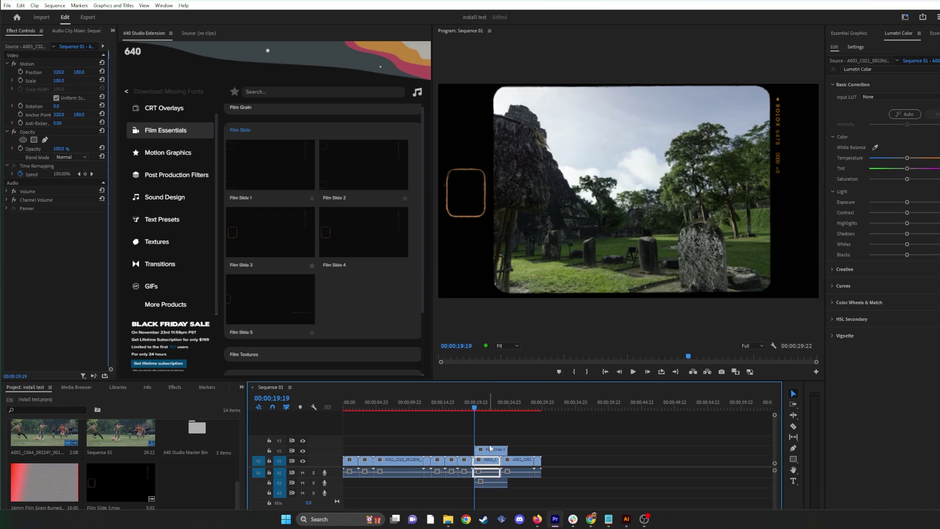
key("ctrl+z")
- Add the Projector Still Horizontal graphic from the Projector Slides set in Motion Graphics to the timeline
left_click(180, 153)
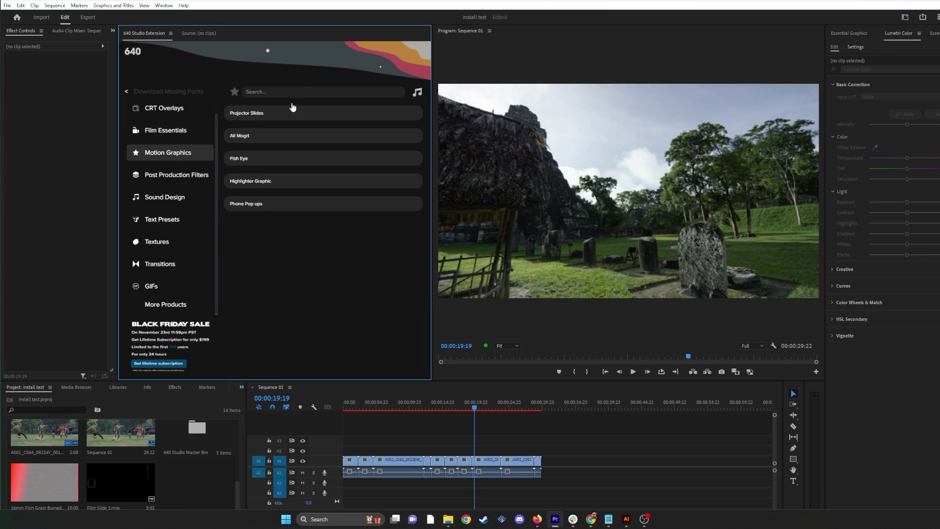
left_click(250, 114)
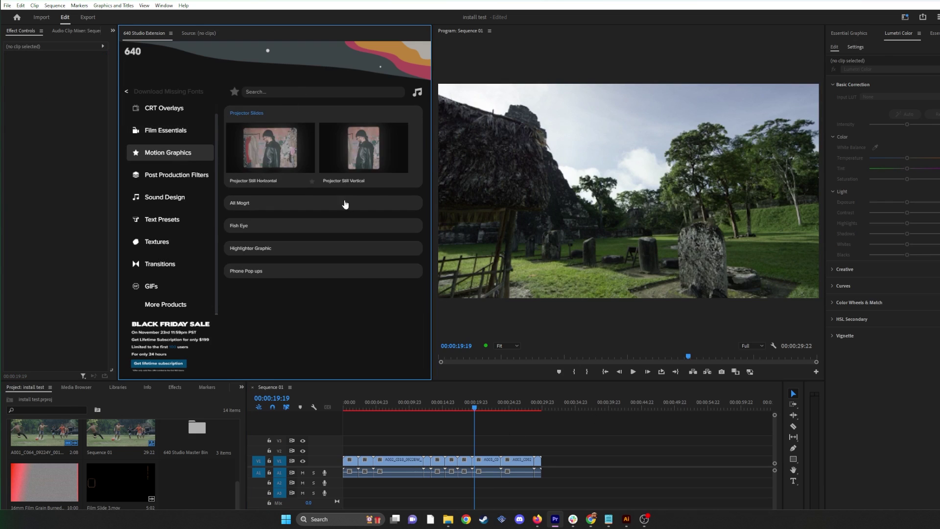
left_click(273, 150)
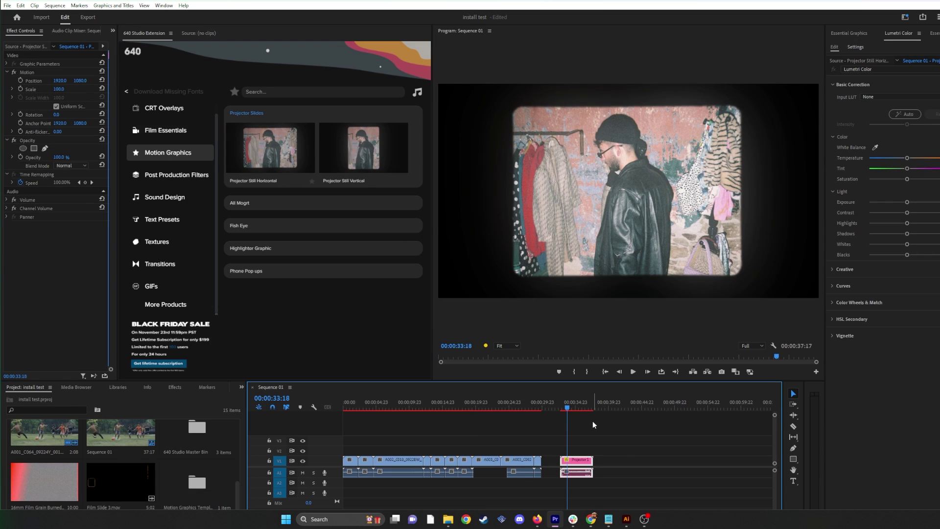
- Mark in and out points around the Projector Still Horizontal graphic, render that range and play it back
left_click(569, 408)
left_click_drag(571, 408, 565, 407)
left_click_drag(566, 406, 560, 408)
left_click(641, 423)
key("space")
key("i")
left_click_drag(560, 407, 596, 405)
key("o")
key("Return")
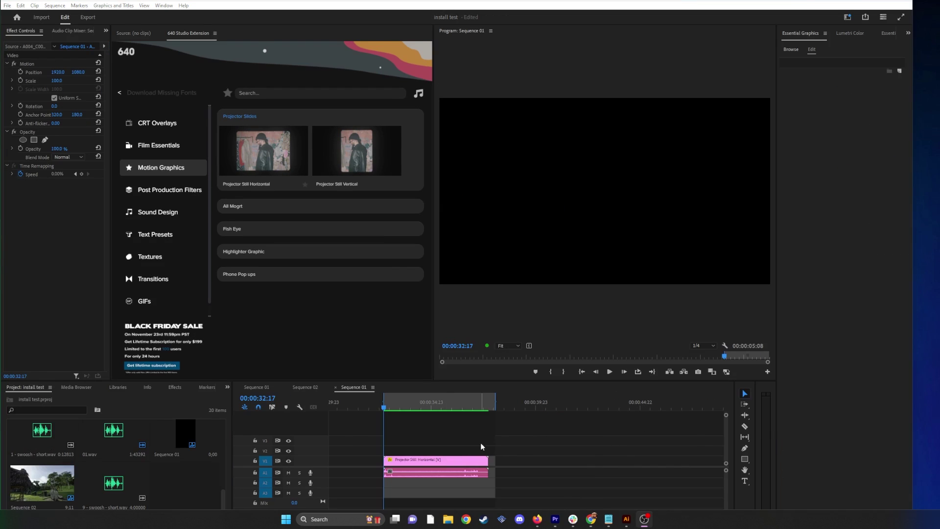
left_click(539, 429)
key("space")
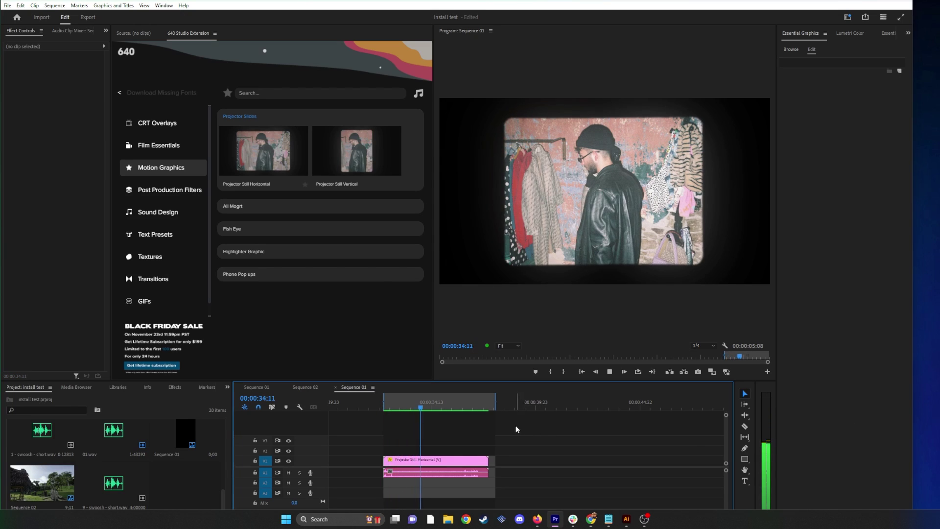
- Select the projector graphic on the timeline and open the replacement options for its placeholder image
left_click(441, 460)
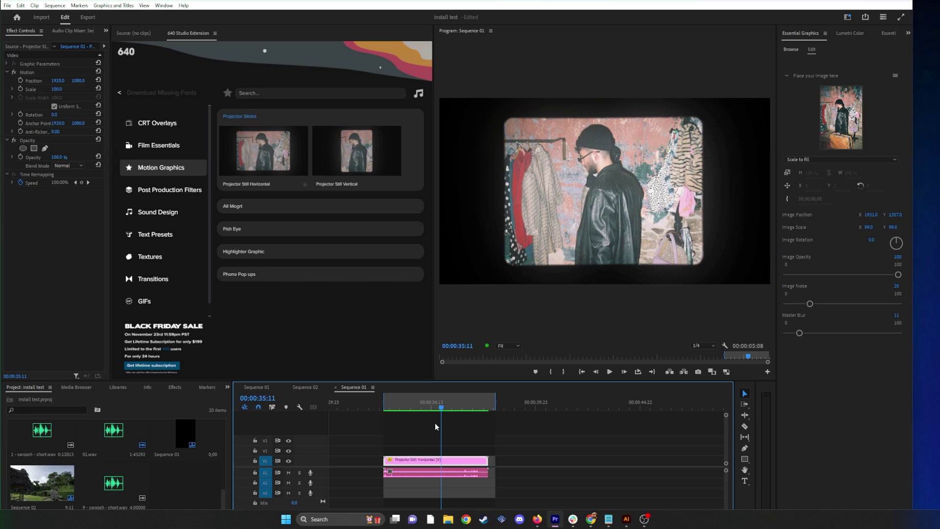
left_click(408, 455)
left_click(405, 461)
left_click(896, 77)
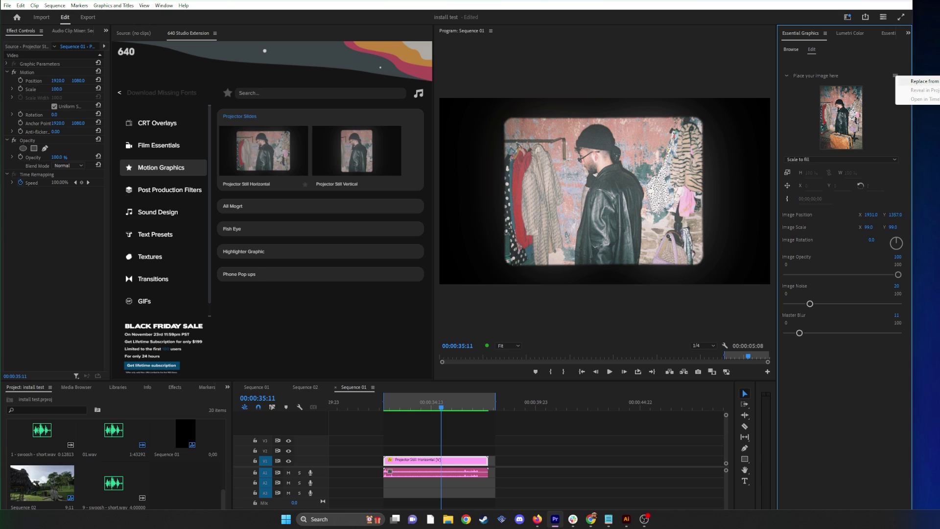
- Replay the projector graphic from near its start
left_click(398, 404)
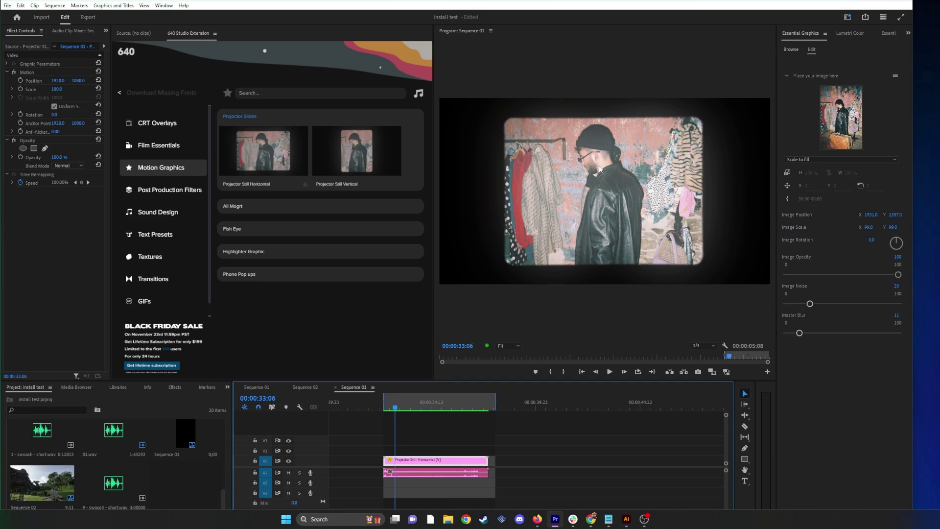
left_click(392, 408)
key("space")
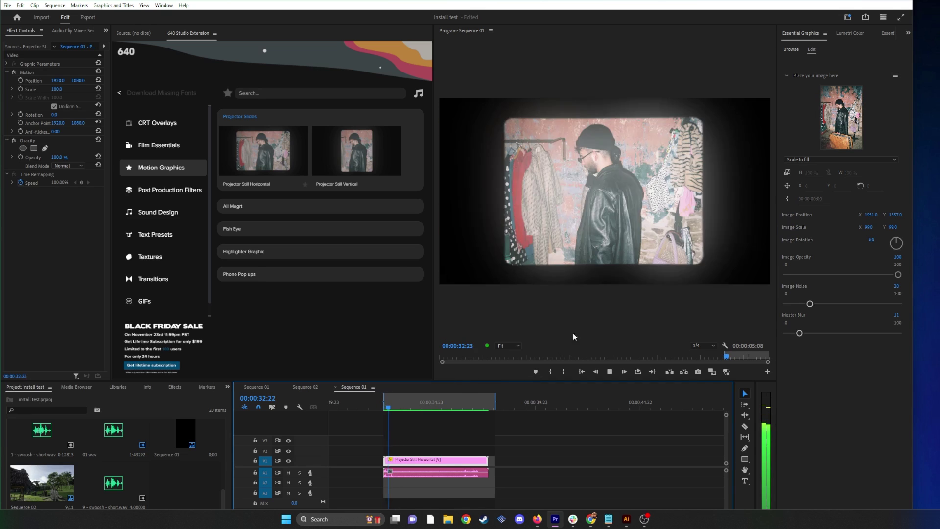
- Stop playback, open the replacement options for the projector graphic's placeholder image, and delete the graphic from the timeline
key("space")
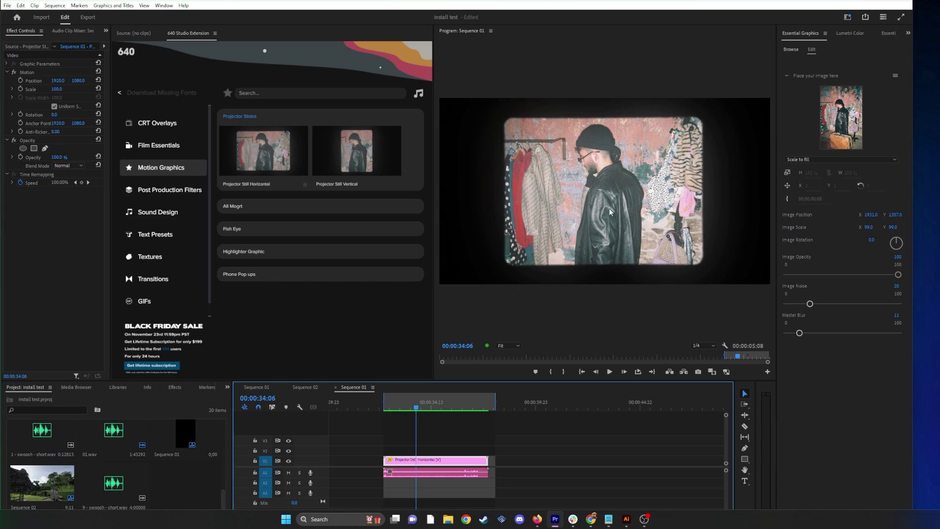
left_click(894, 76)
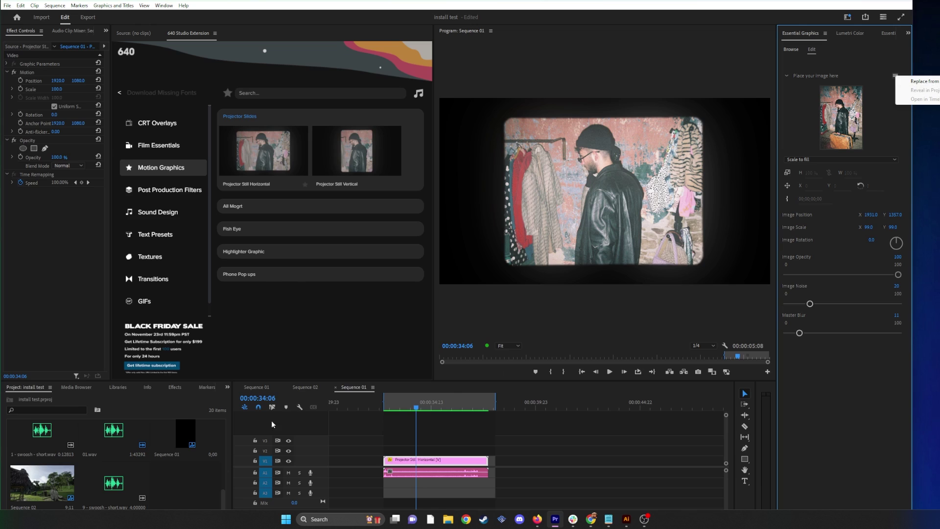
left_click_drag(430, 424, 384, 480)
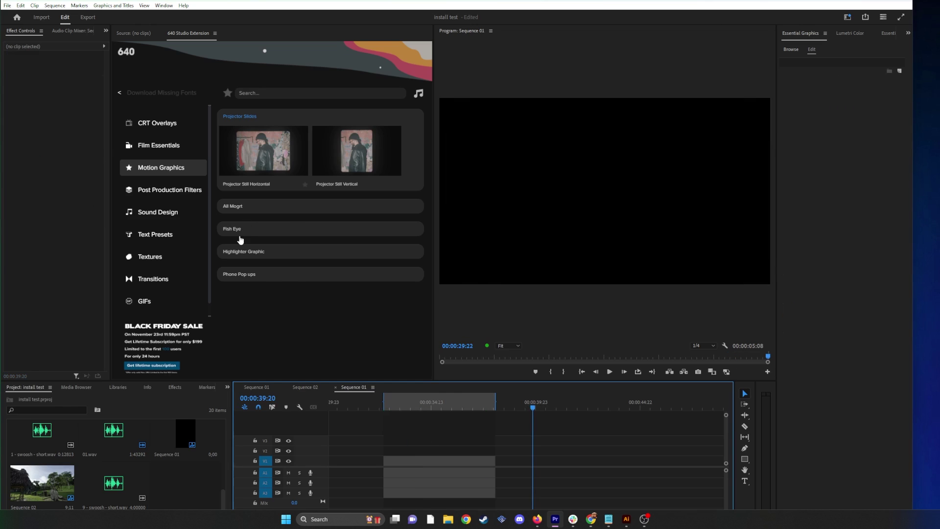
- From Phone Pop ups in Motion Graphics, add Phone Pan Up Pan Down Zoom Long to V2 at 00:00:05:13 over the jungle aerial clip
left_click(240, 234)
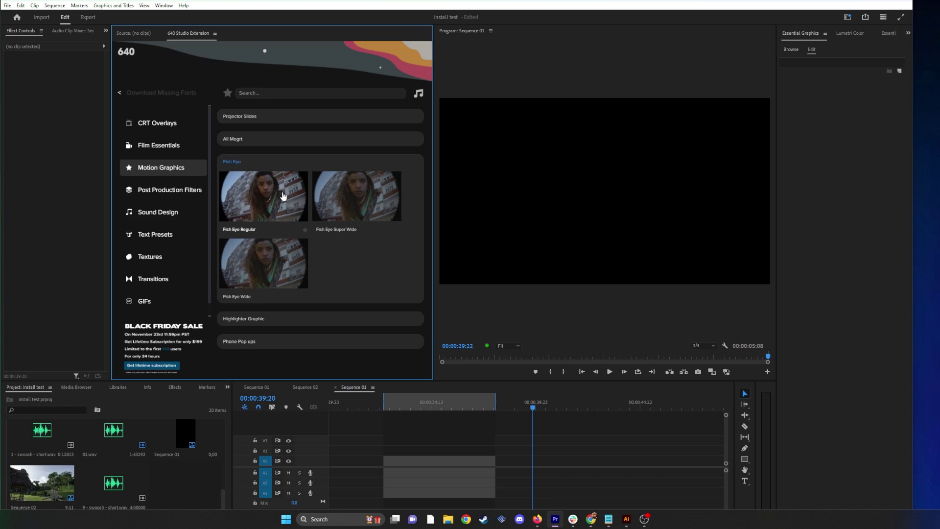
left_click(248, 341)
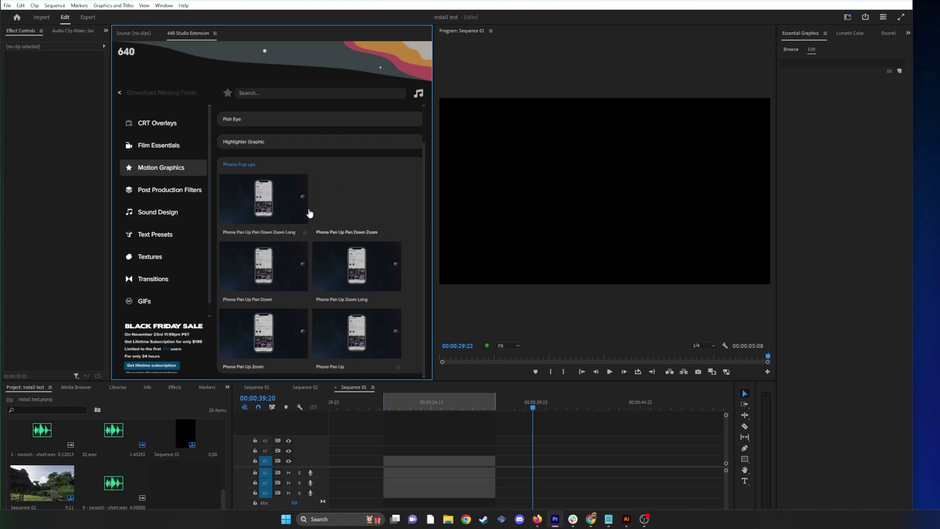
scroll(385, 410, "down", 1)
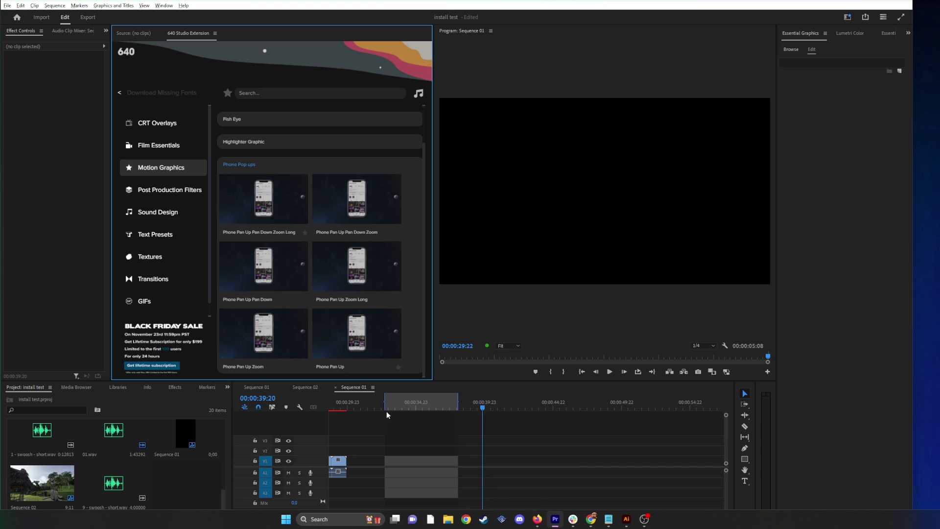
mouse_move(387, 410)
left_mouse_down()
mouse_move(304, 410)
mouse_move(390, 410)
mouse_move(377, 410)
left_mouse_up()
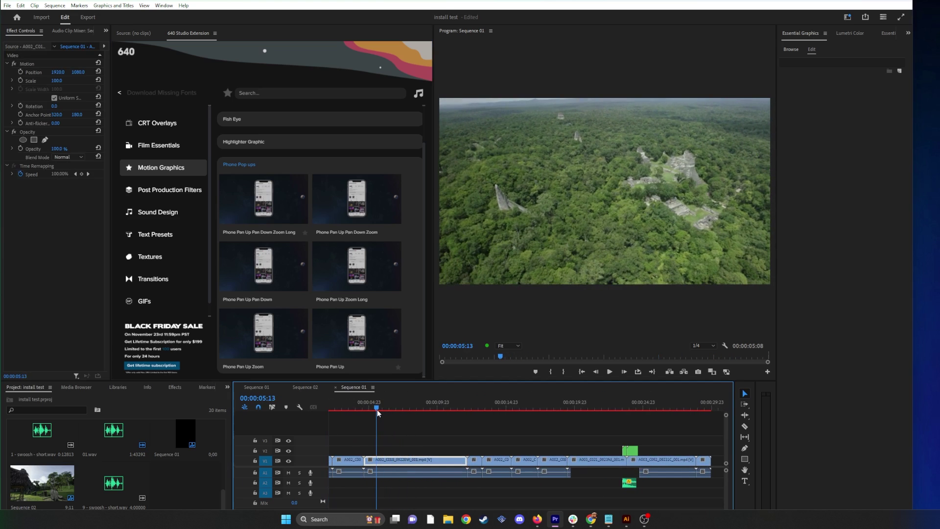
left_click(271, 211)
left_click_drag(272, 214, 421, 453)
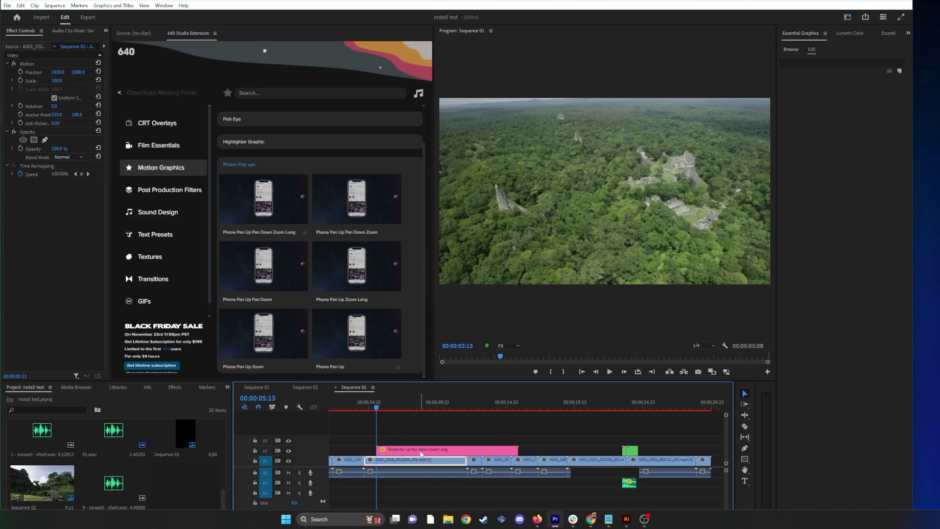
- Preview the phone pop-up graphic, select it and open the replacement options for its placeholder image or video
key("space")
key("space")
left_click(430, 449)
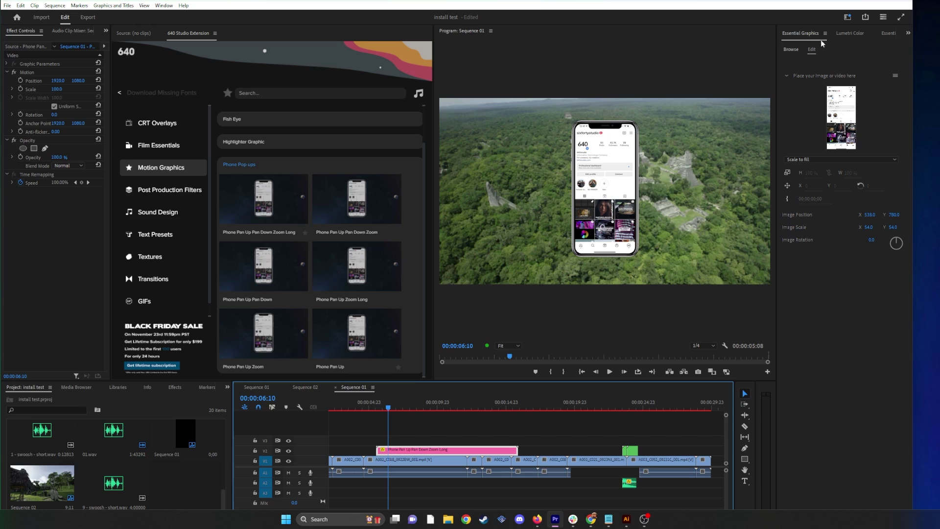
left_click(896, 77)
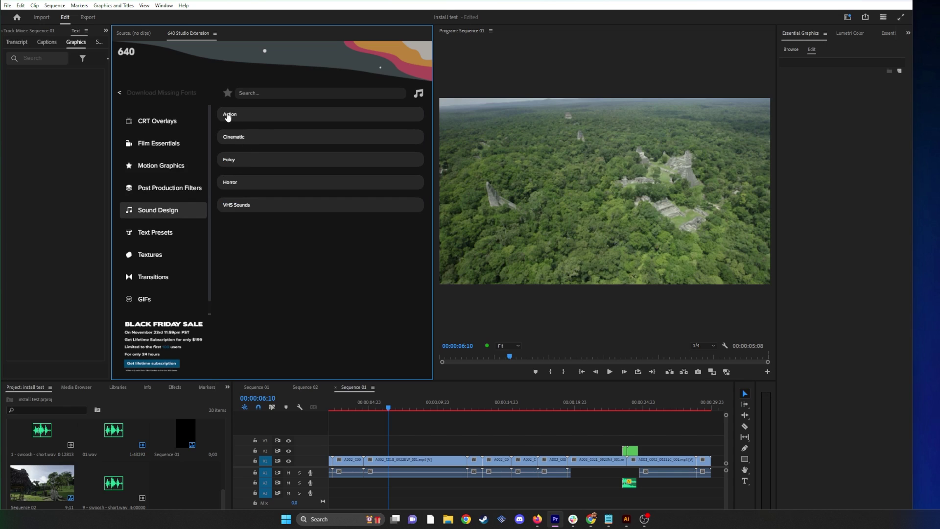
- Browse the Action and Cinematic sounds in Sound Design, add the Drop sound to A2 at 00:00:06:10, and delete it again
left_click(228, 116)
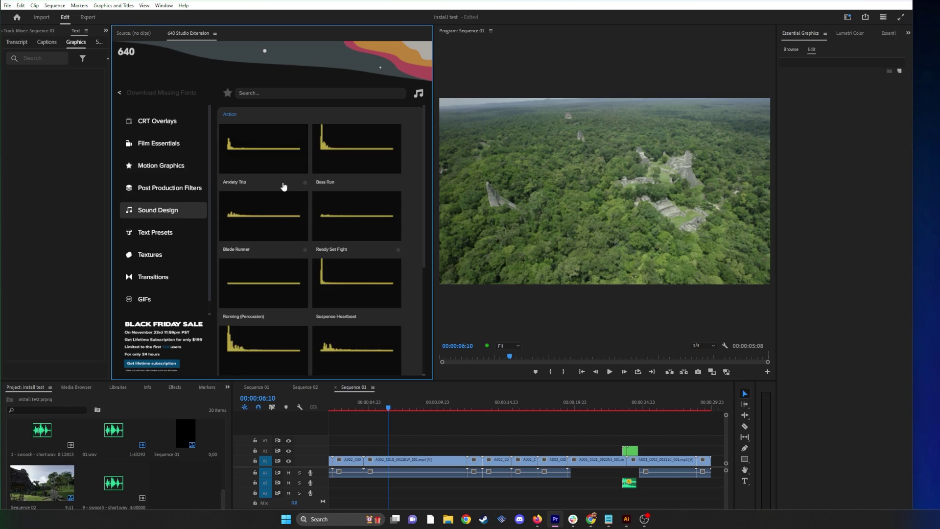
scroll(283, 186, "down", 10)
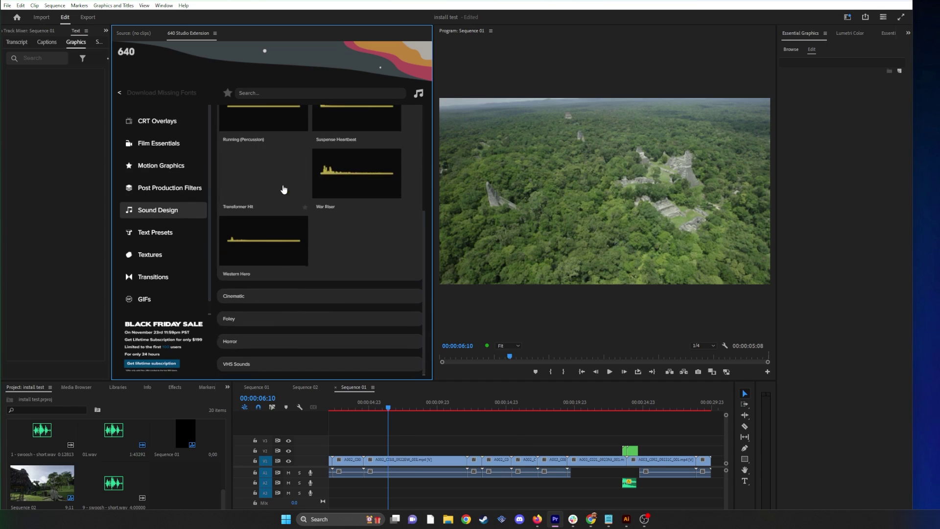
left_click(242, 296)
scroll(270, 177, "down", 1)
scroll(269, 177, "down", 9)
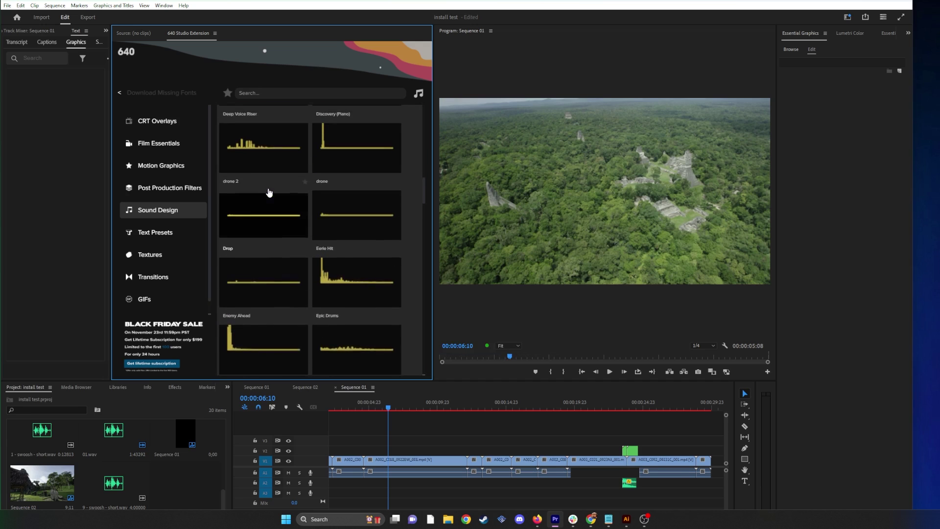
left_click(253, 233)
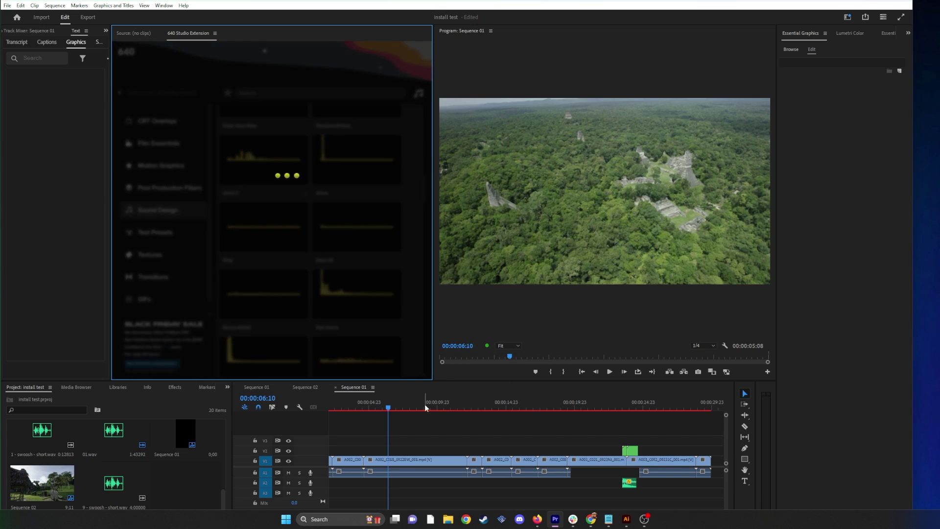
left_click(410, 486)
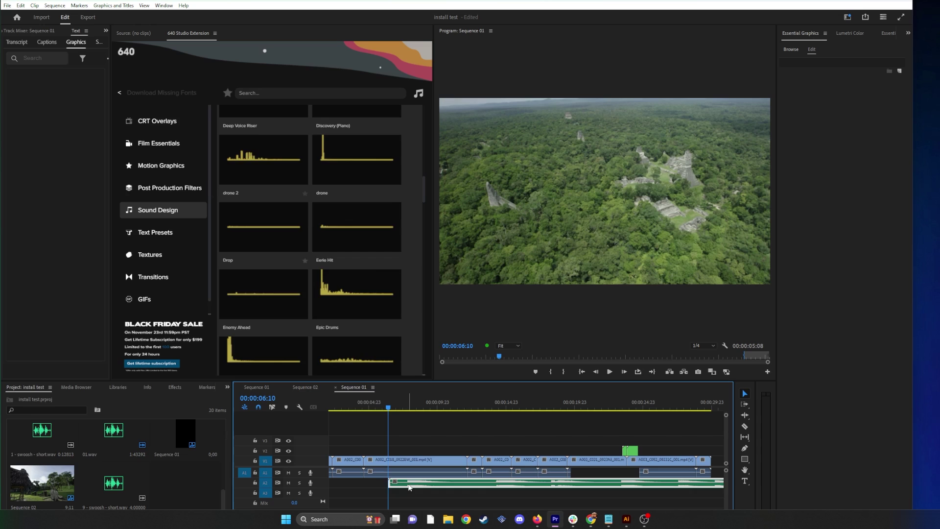
key("Delete")
- Add the Instagram 04 text preset to V2 at 00:00:06:10 over the jungle aerial clip and preview its animation
left_click(158, 234)
left_click(230, 139)
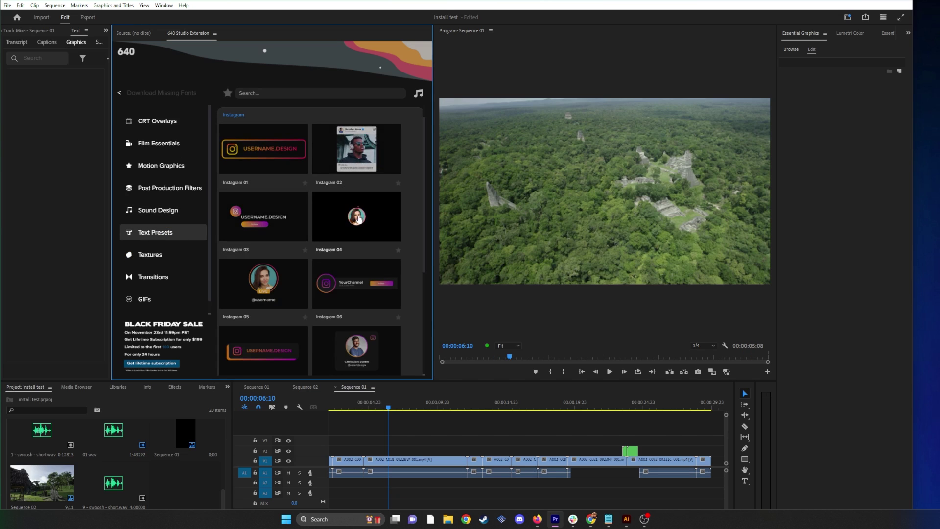
left_click(361, 231)
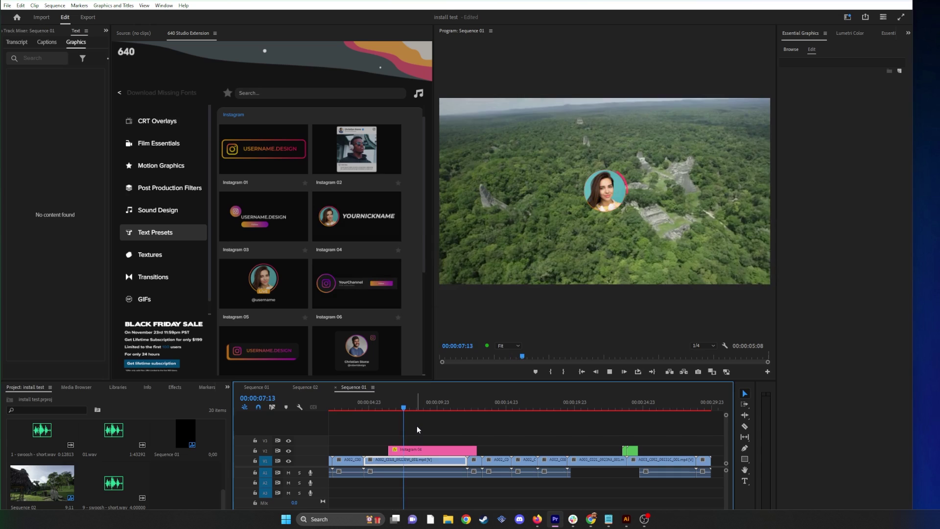
key("space")
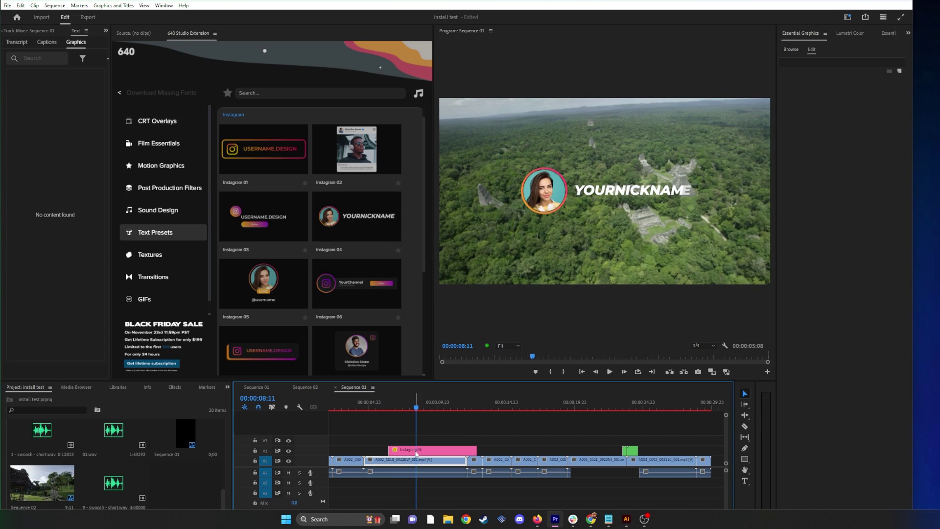
- Expand the Instagram 04 graphic's Text Control, Colors, Change Photo and Change Text settings, and delete the graphic from the timeline
left_click(419, 449)
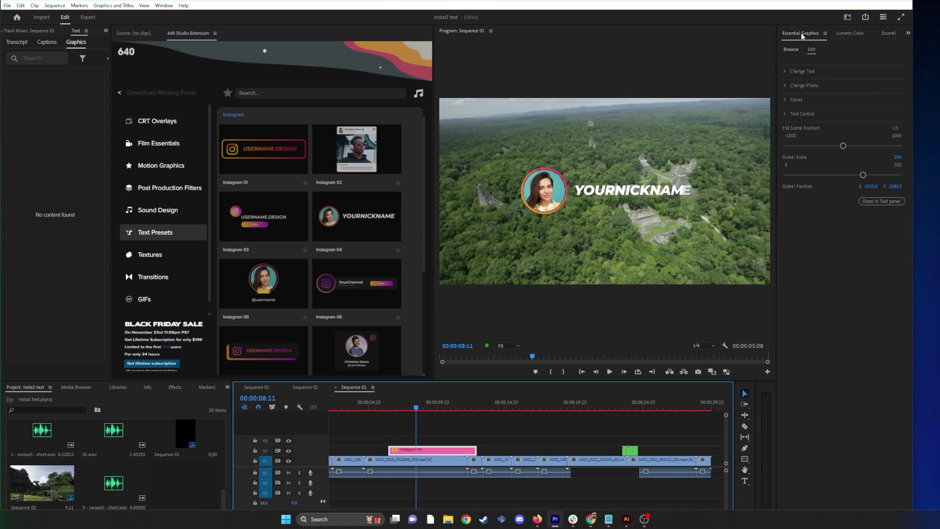
left_click(785, 114)
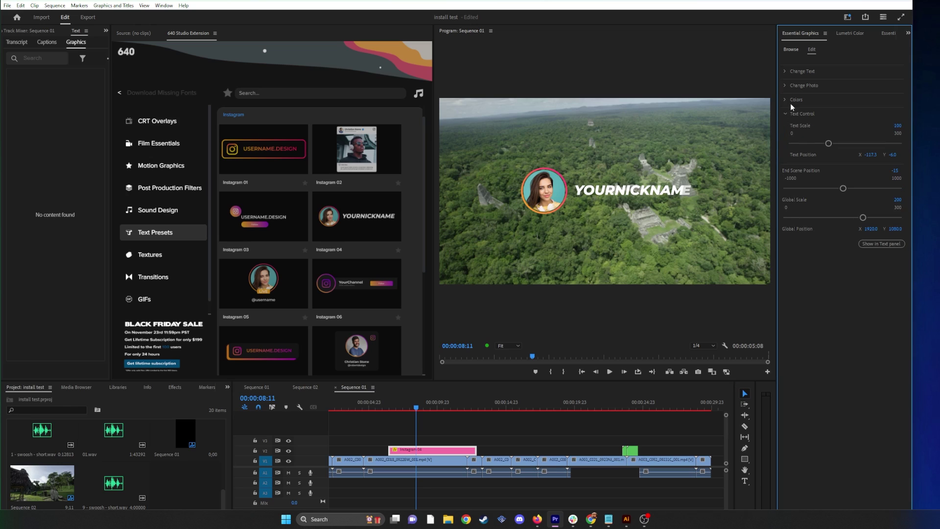
left_click(786, 100)
left_click(785, 86)
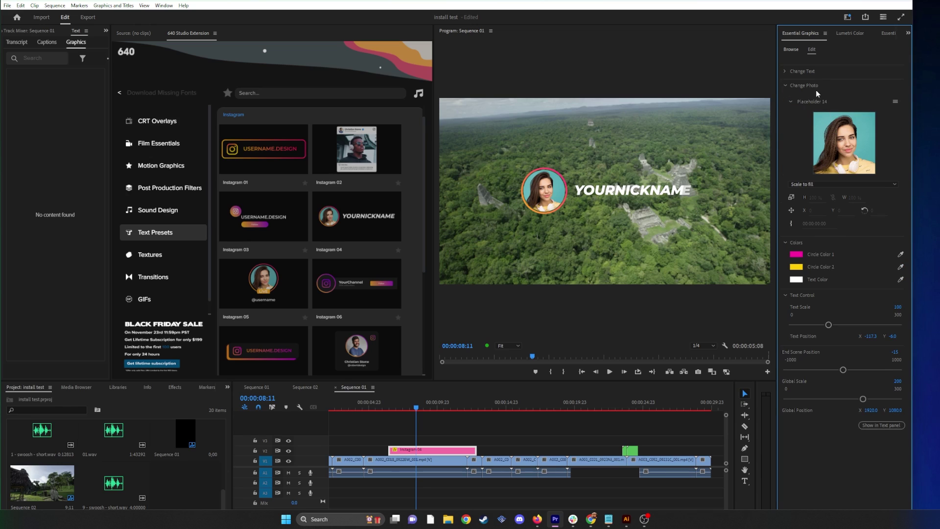
left_click(784, 72)
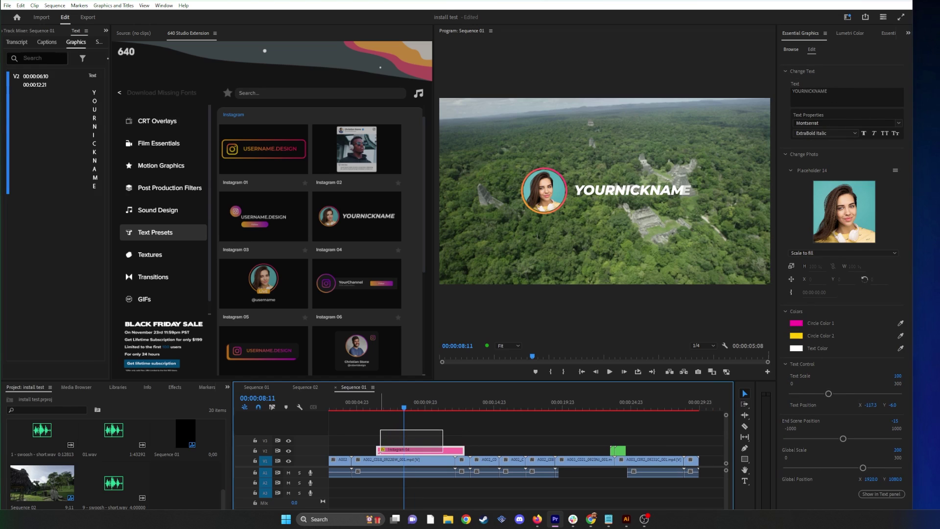
key("Delete")
- Look through the Twitch, Twitter and Youtube sets in Text Presets
scroll(267, 238, "down", 15)
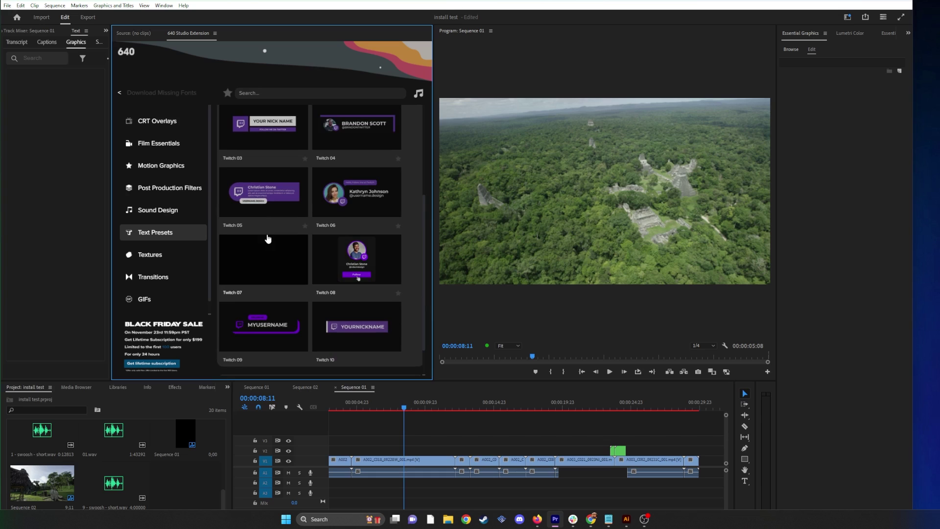
scroll(271, 270, "down", 1)
left_click(234, 342)
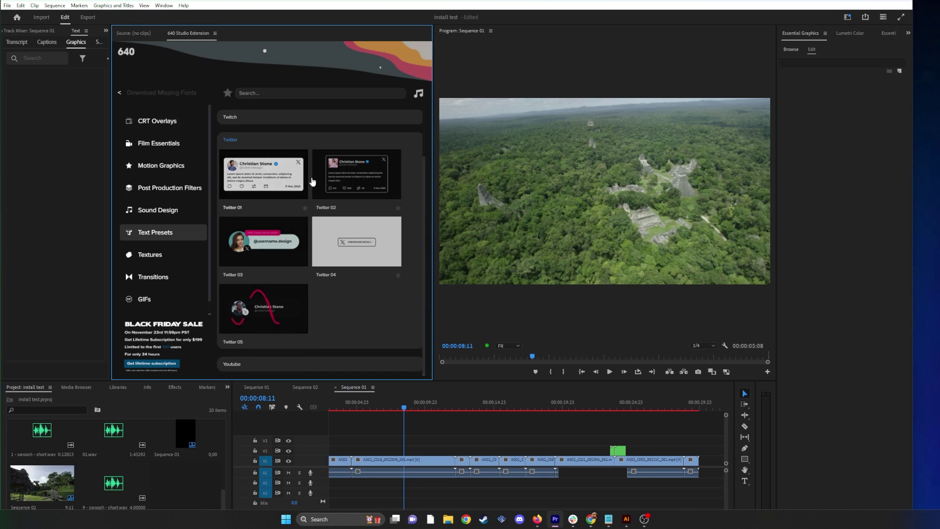
left_click(293, 364)
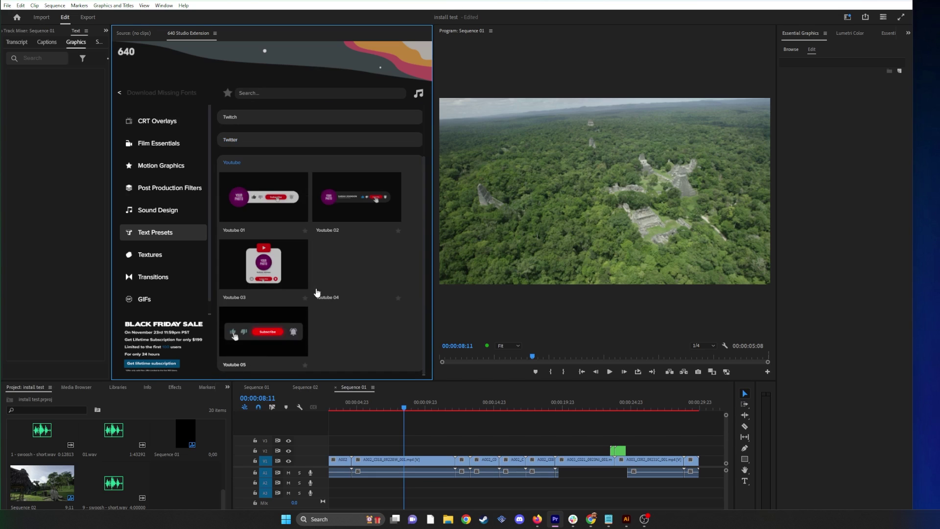
- Add the Kinetic Typography 3 text preset to V2 at 00:00:08:11 over the jungle aerial clip and play its animation
scroll(312, 216, "down", 10)
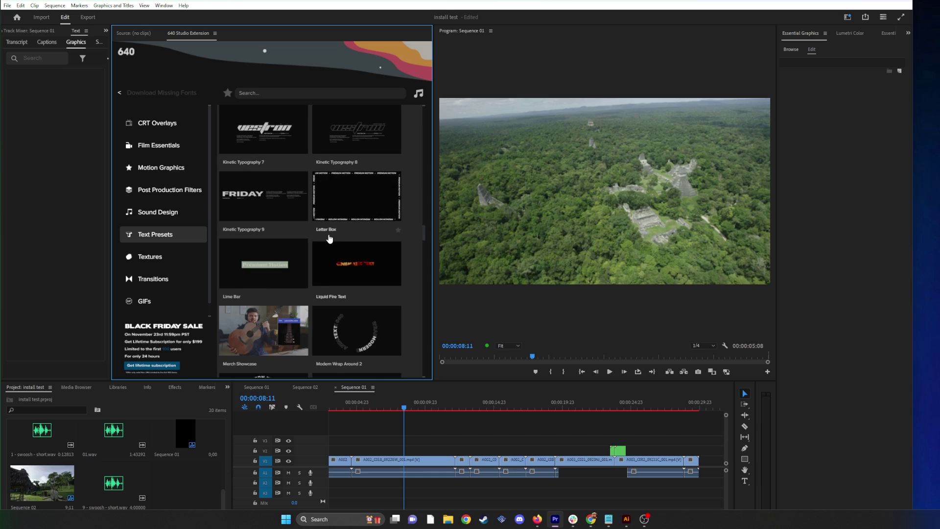
scroll(265, 225, "up", 3)
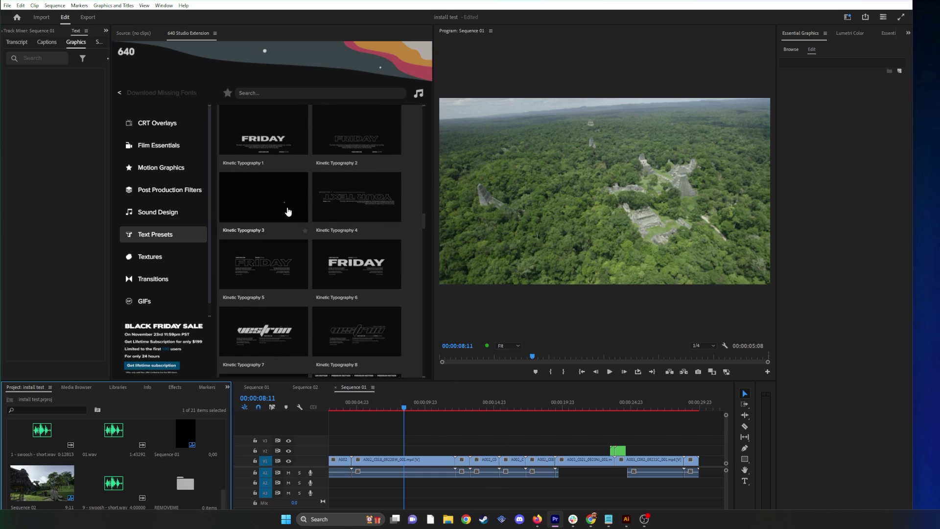
left_click_drag(288, 212, 438, 449)
key("space")
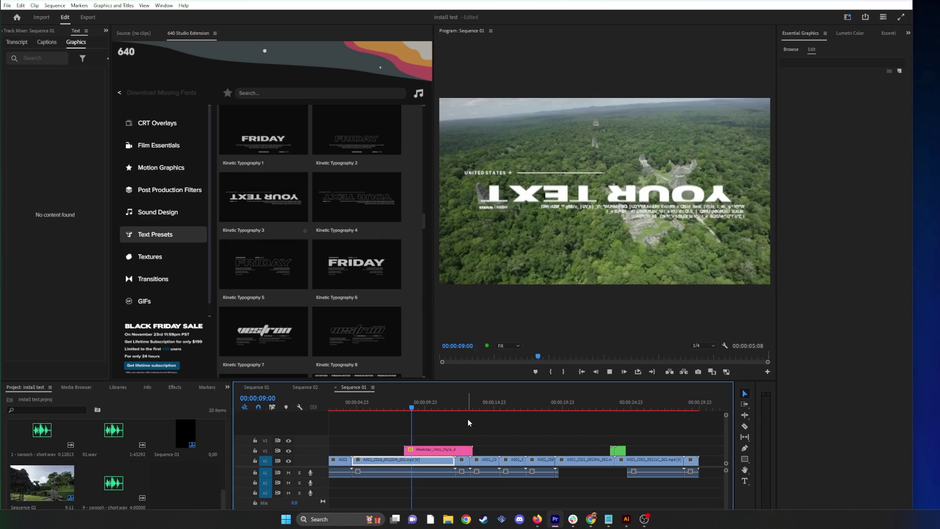
key("space")
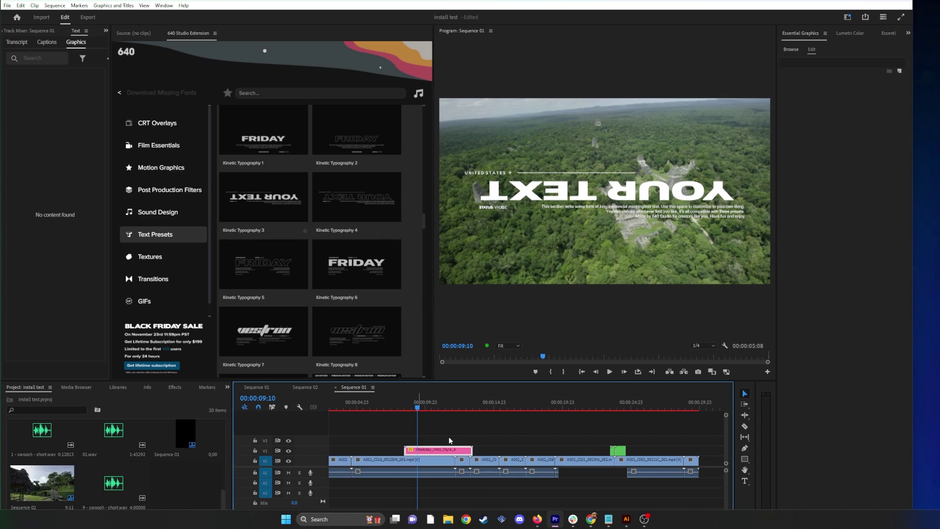
- Examine the editable text, font, color and position settings of the kinetic typography graphic
left_click(811, 50)
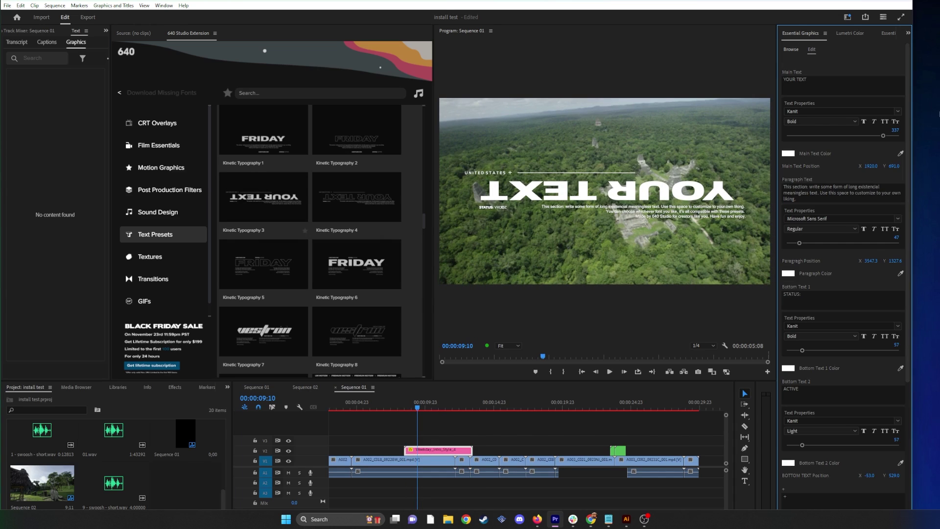
scroll(830, 412, "down", 10)
scroll(826, 101, "up", 2)
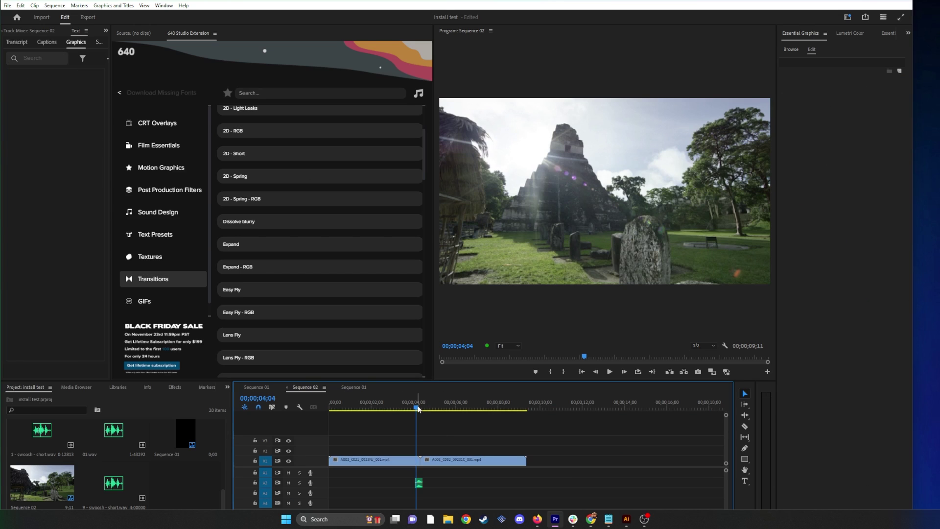
- In Sequence 02, delete the short sound clip beneath the cut and trim the first clip so the cut falls at 00;00;04;02
left_click_drag(427, 405, 421, 402)
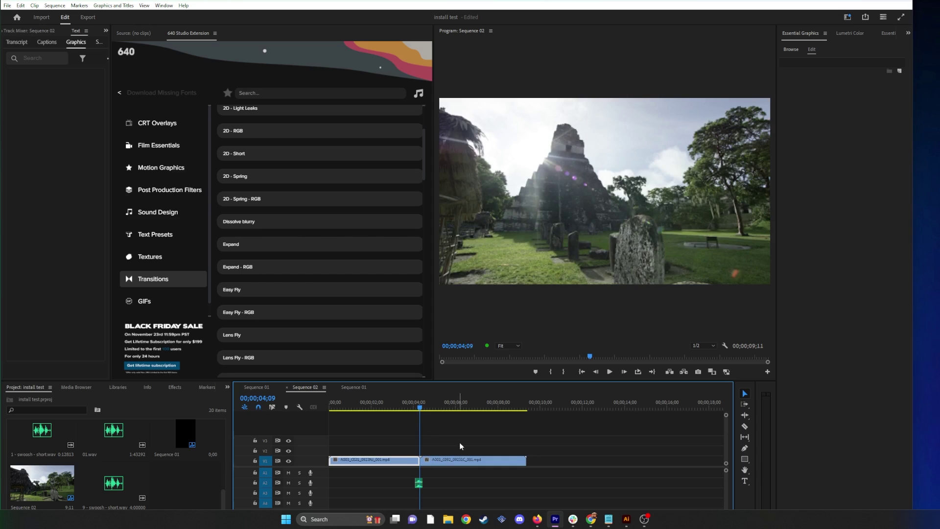
left_click_drag(389, 483, 395, 489)
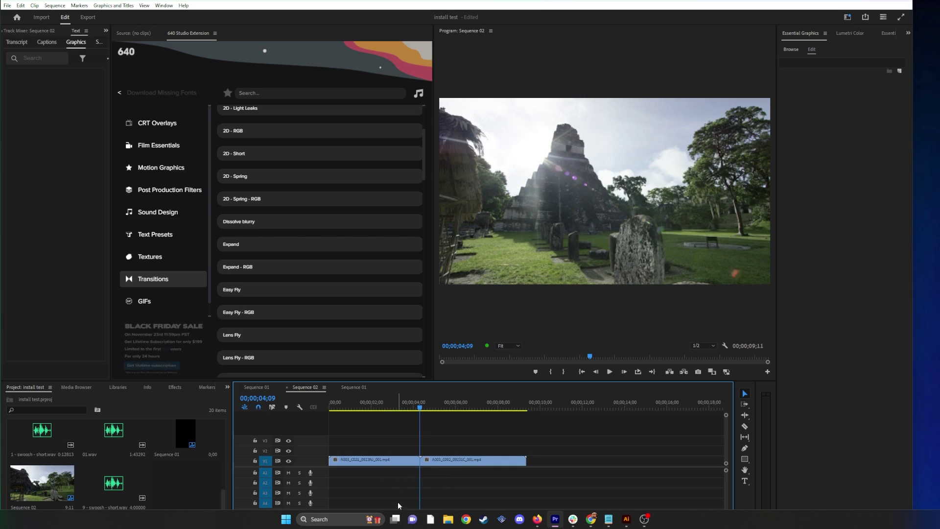
key("=")
left_click(535, 409)
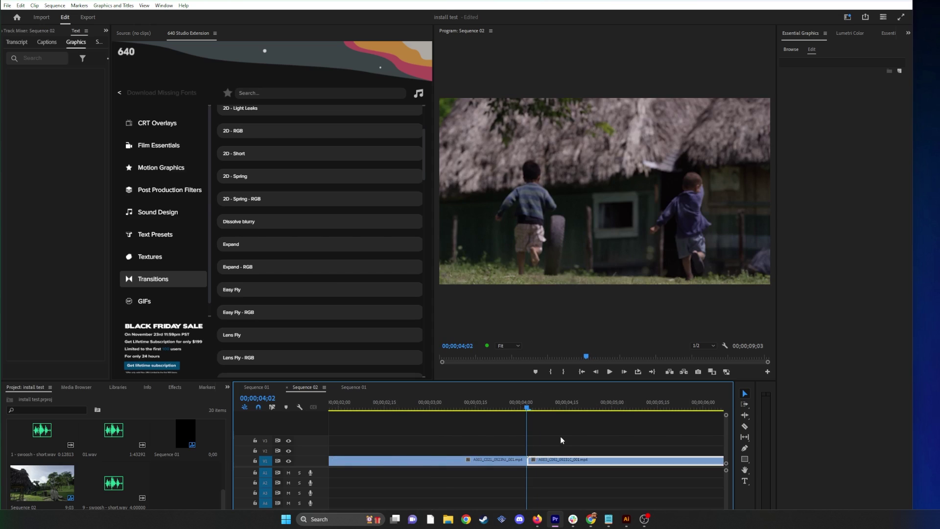
scroll(273, 244, "up", 3)
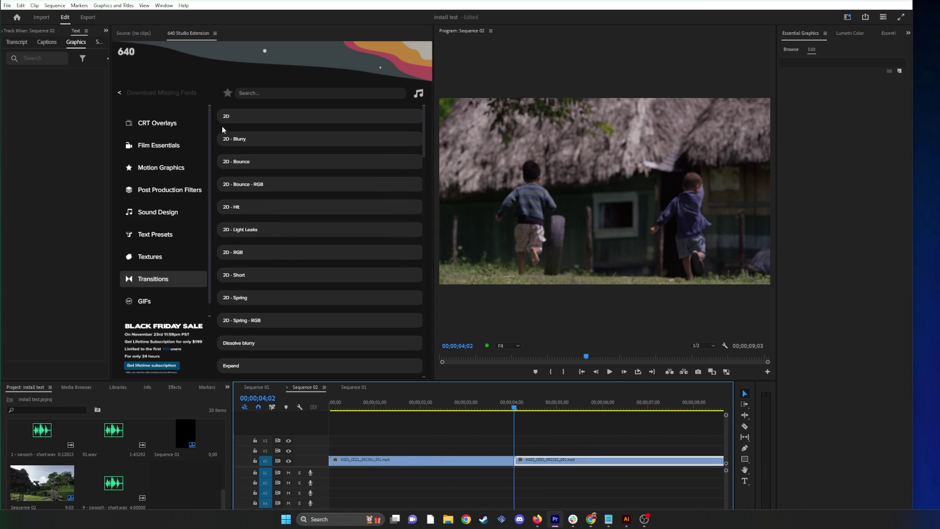
- Add the 01 2D down transition at the 00;00;04;02 cut in Sequence 02 and play through it
left_click(228, 123)
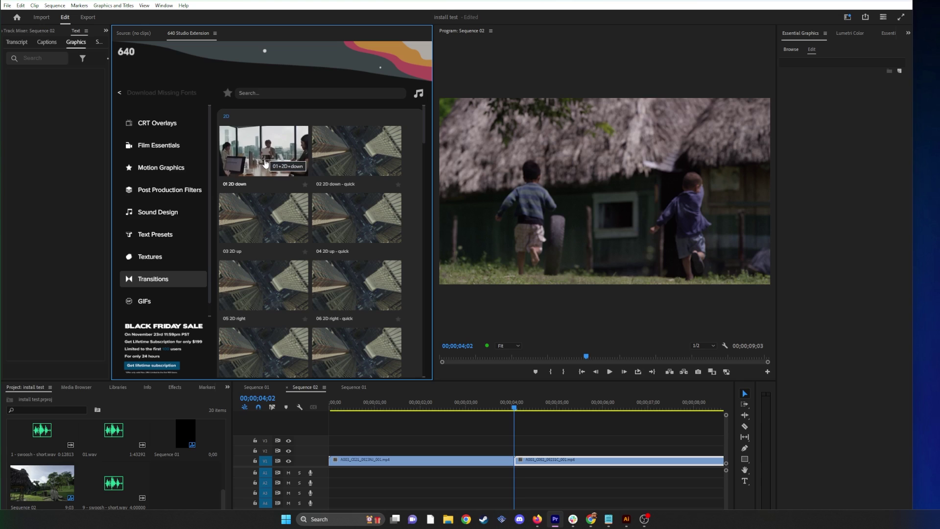
left_click(265, 164)
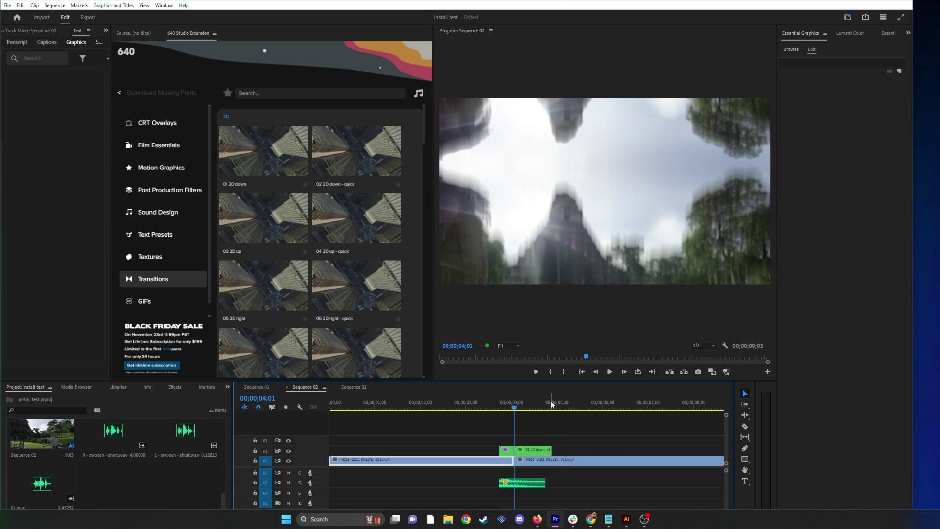
key("space")
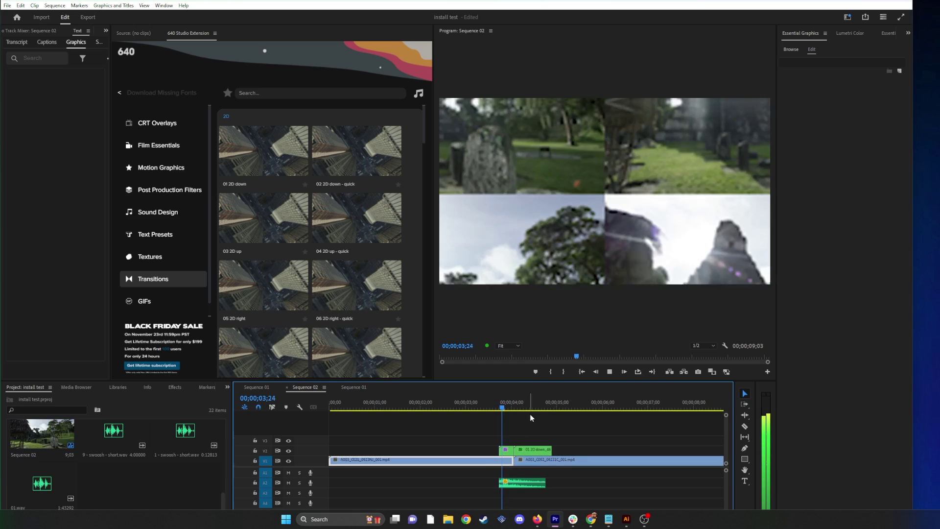
left_click_drag(538, 411, 500, 409)
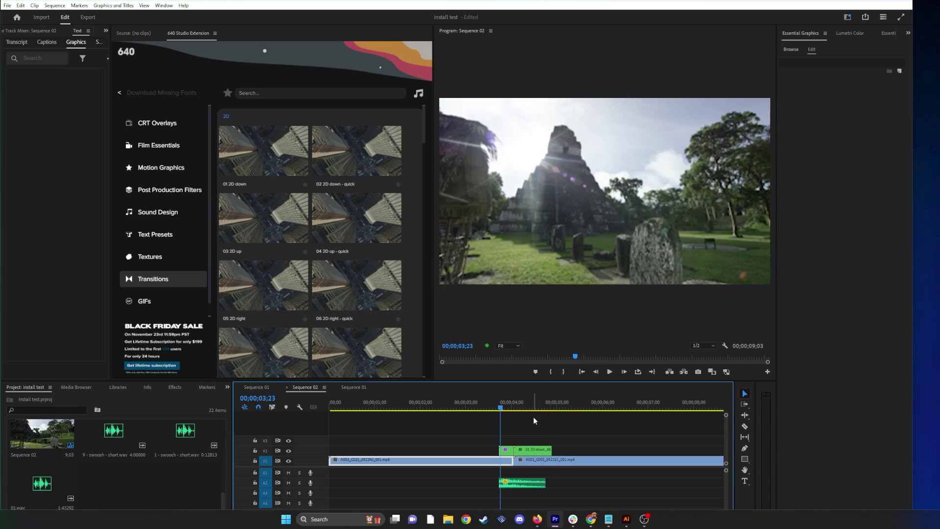
key("space")
key("space")
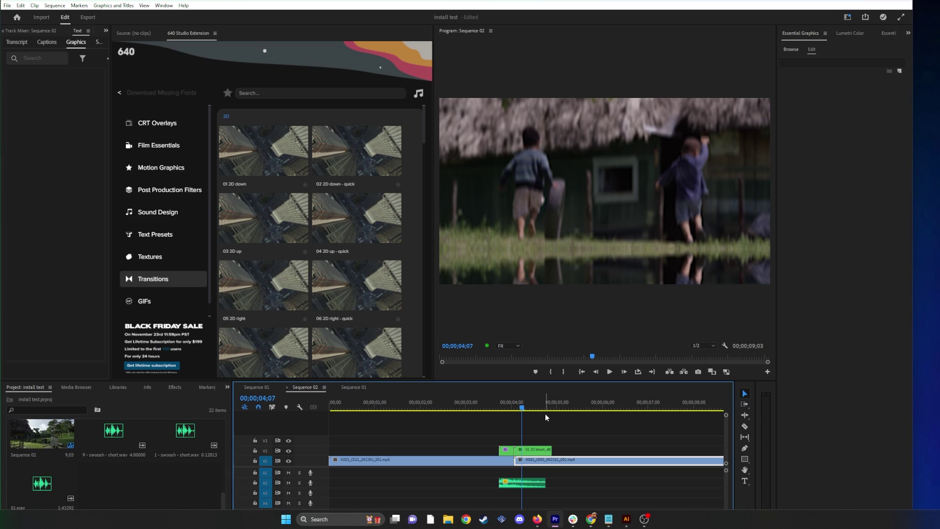
left_click(518, 409)
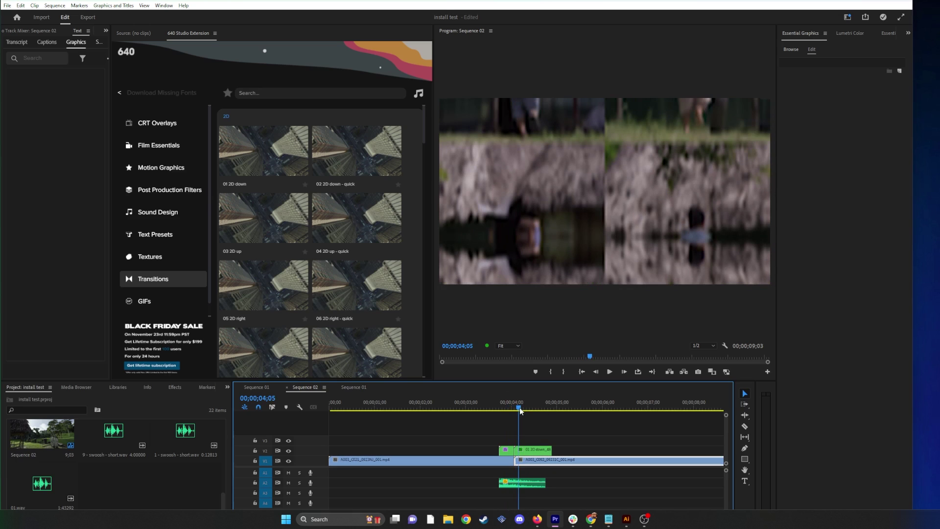
left_click(519, 409)
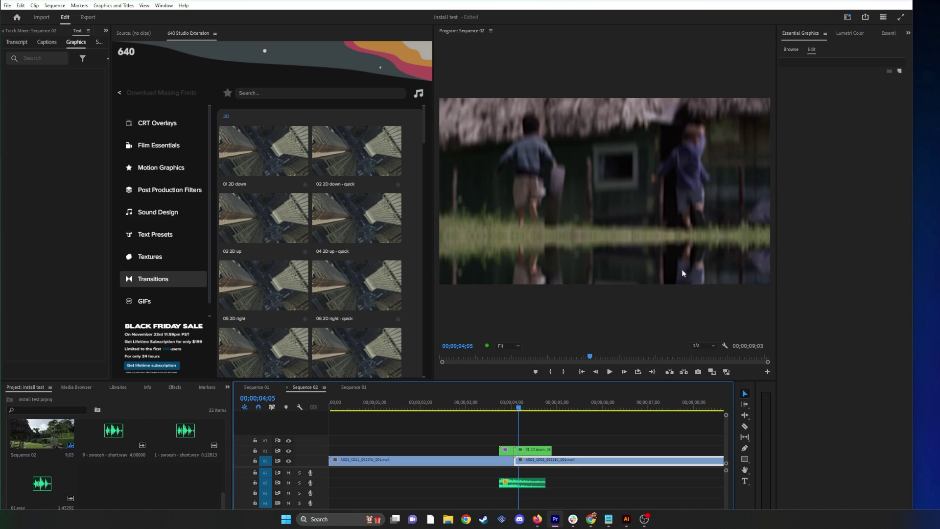
- Set the program preview's playback resolution to Full and replay the transition from its start
left_click(699, 344)
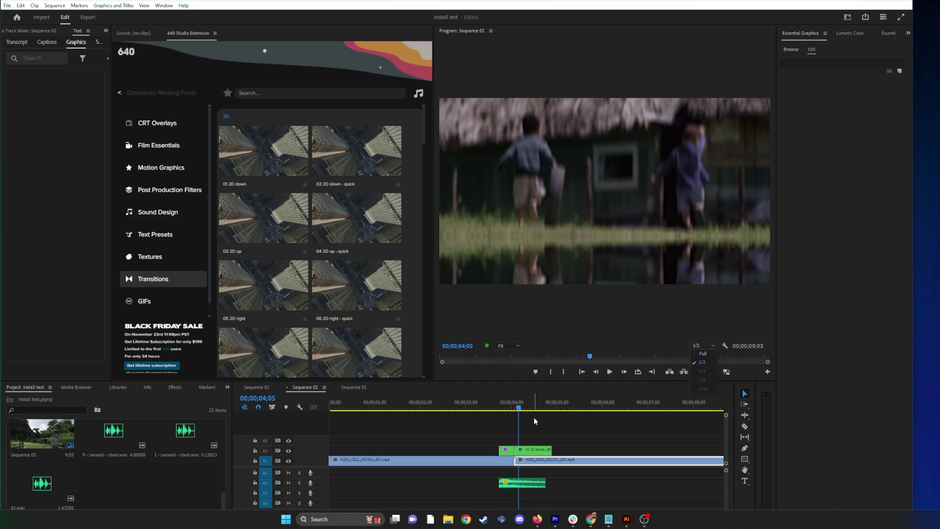
left_click(705, 353)
left_click(498, 405)
key("space")
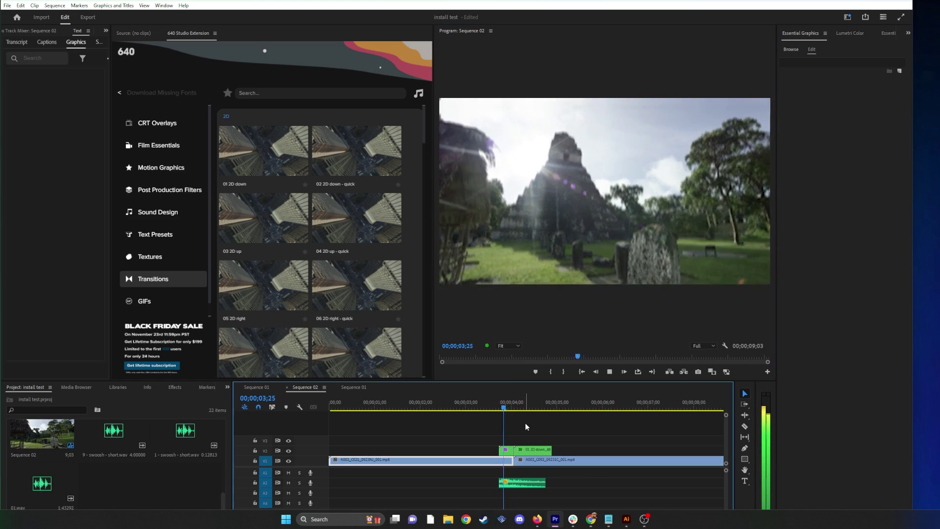
key("space")
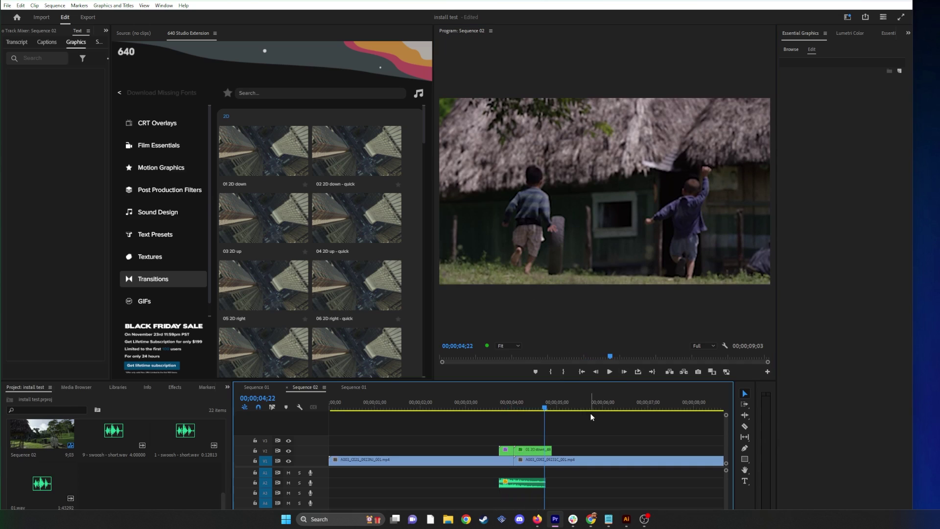
left_click(520, 406)
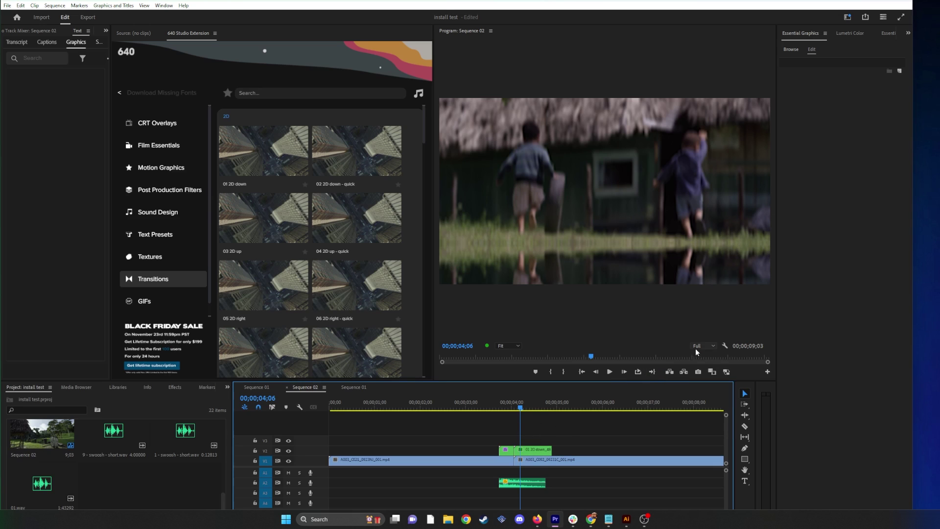
- Replace the 2D transition at the cut with 02 View Point Hit - In - left and play it
left_click(256, 302)
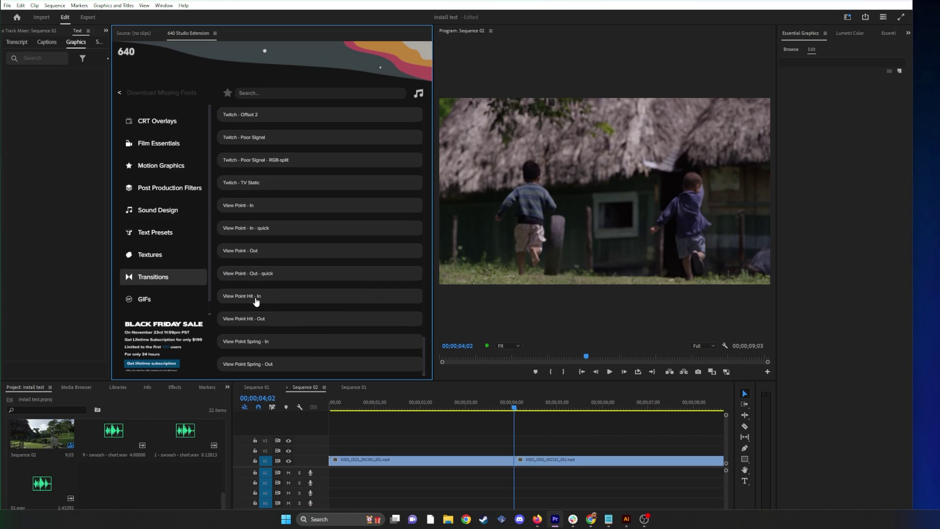
scroll(274, 279, "down", 3)
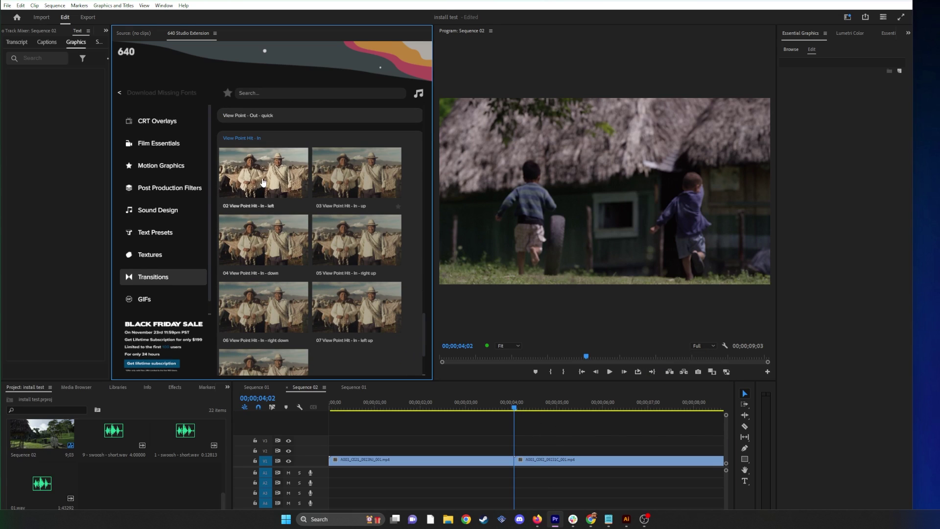
left_click(263, 182)
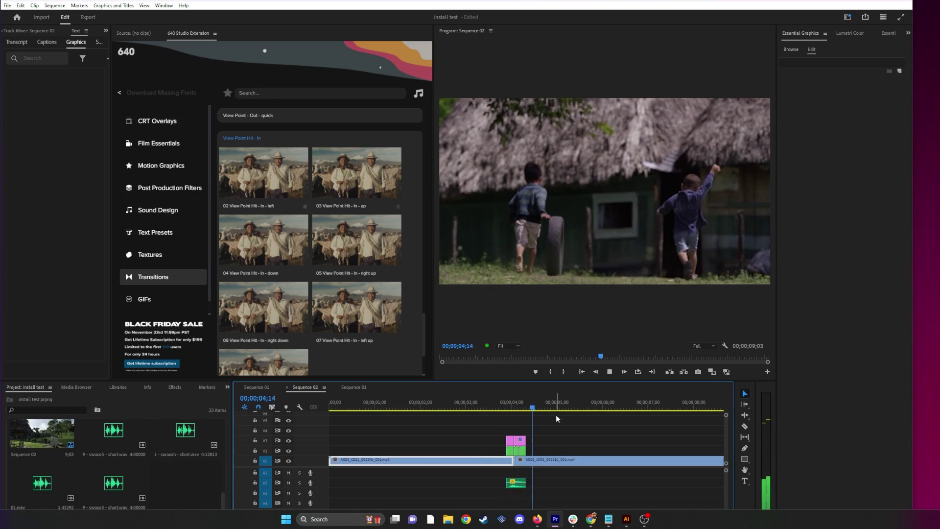
key("space")
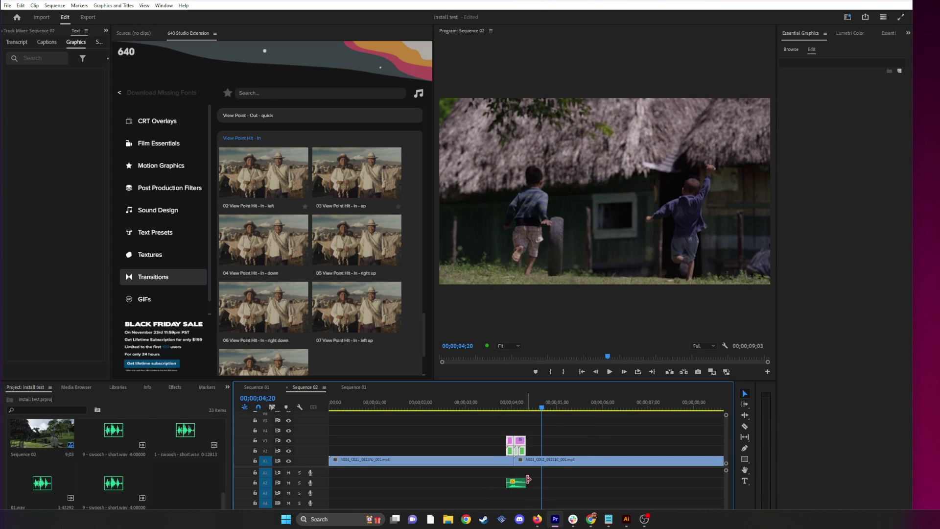
- Look through the remaining transition sets, from View Point Hit back to the Twitch, Twirl, Transform and Panorama groups
scroll(296, 216, "down", 10)
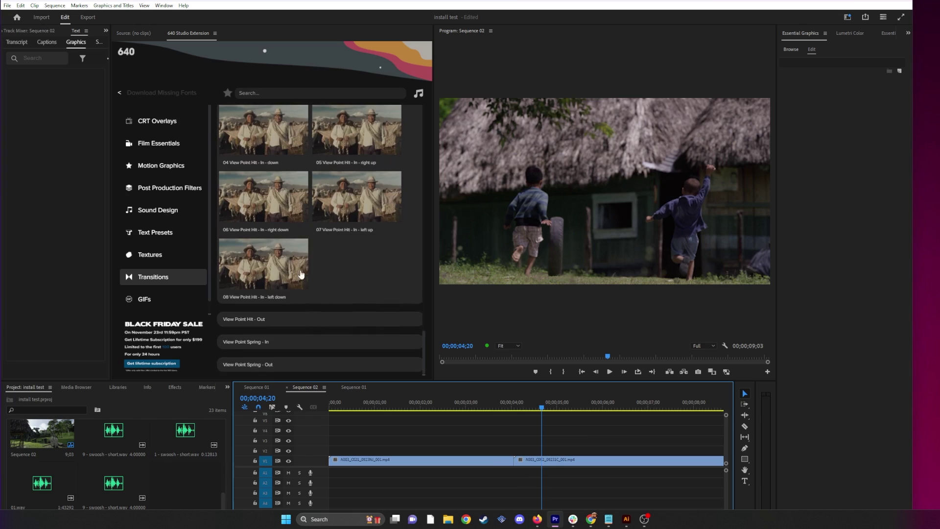
scroll(294, 279, "up", 4)
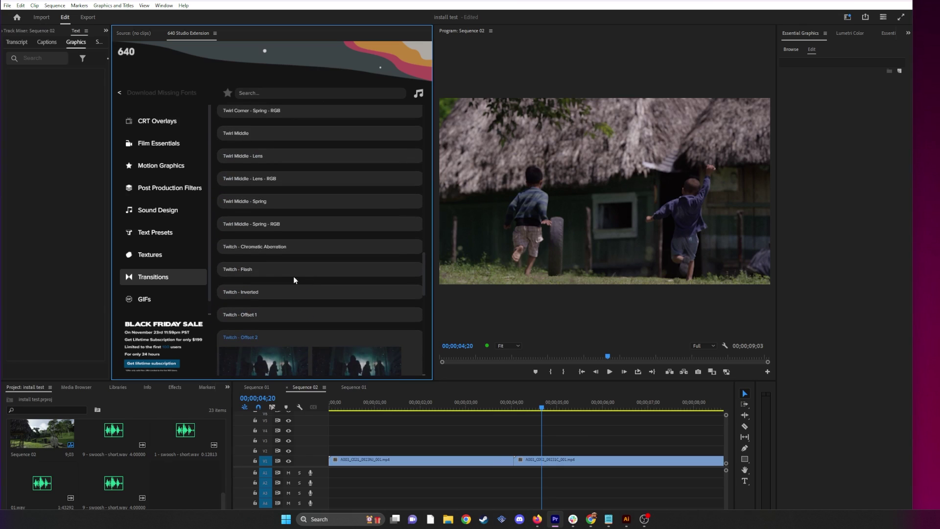
scroll(262, 250, "up", 6)
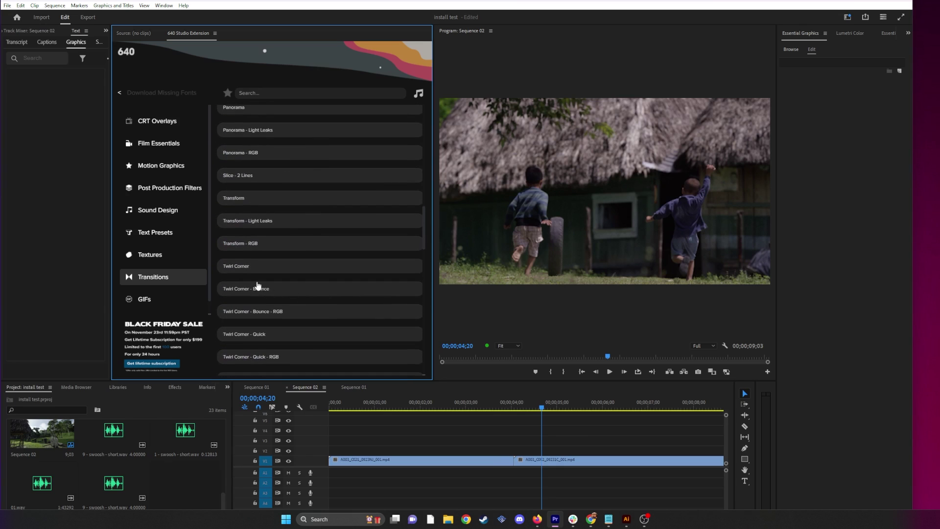
scroll(150, 284, "down", 1)
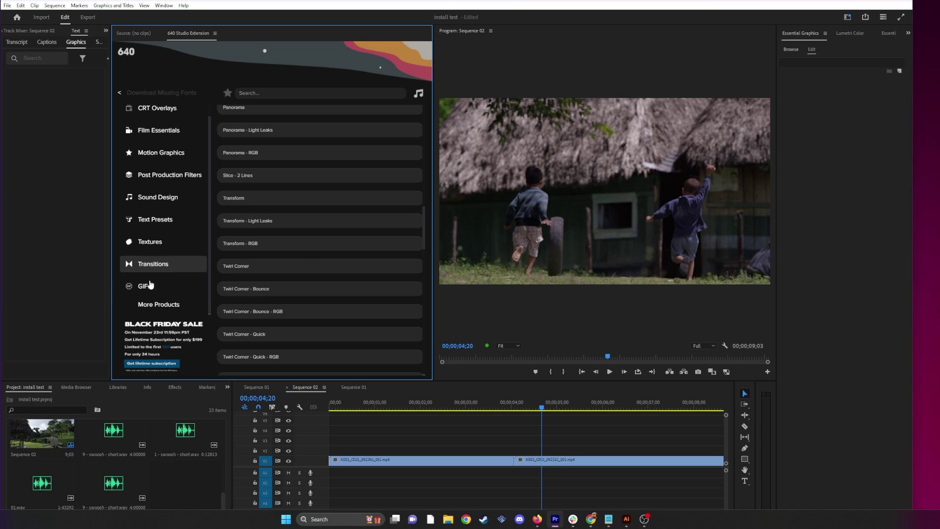
- Add the Will Smith crying GIF from the GIFs library to V2 at 00;00;03;01 and play part of it
left_click(145, 288)
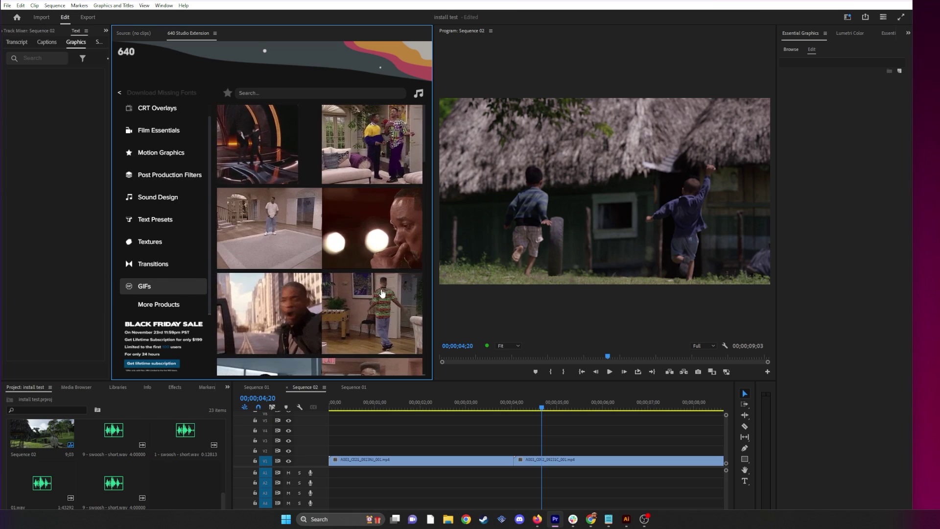
scroll(382, 293, "down", 2)
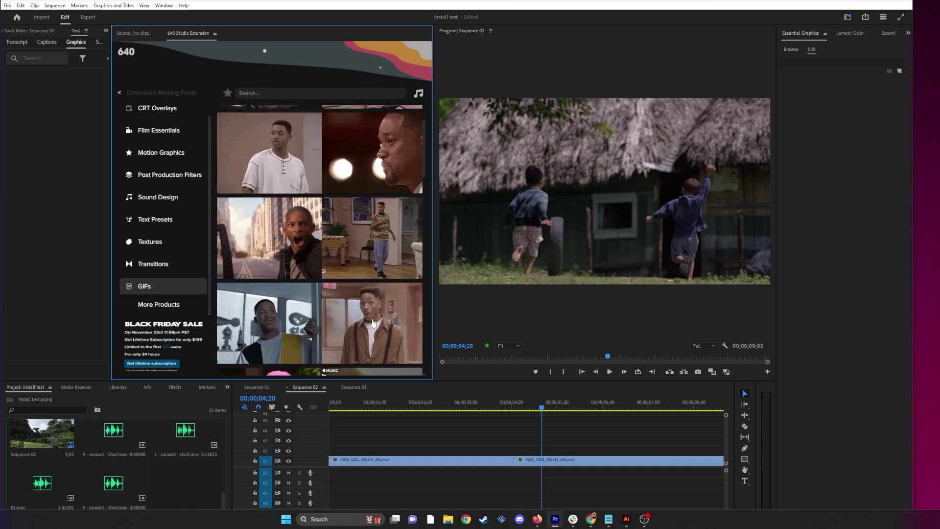
scroll(372, 323, "up", 1)
left_click_drag(454, 407, 400, 407)
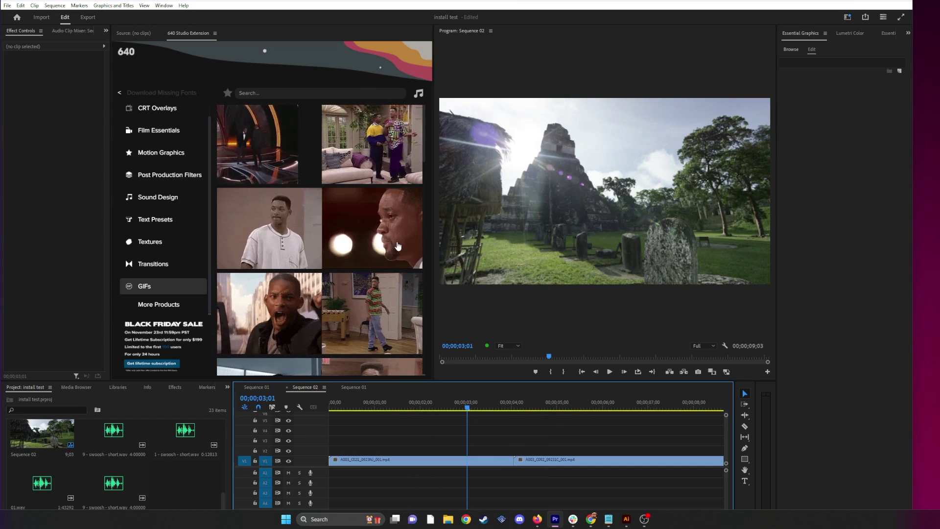
left_click(386, 243)
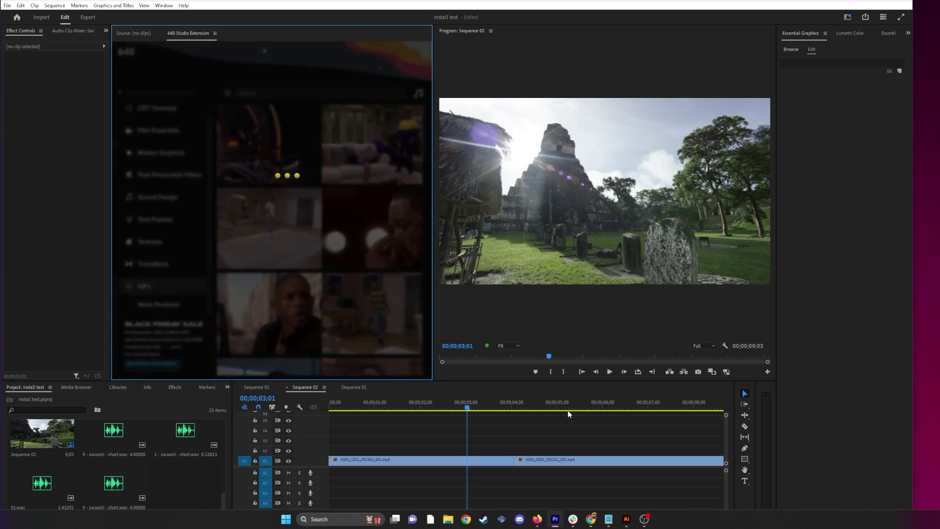
left_click(519, 406)
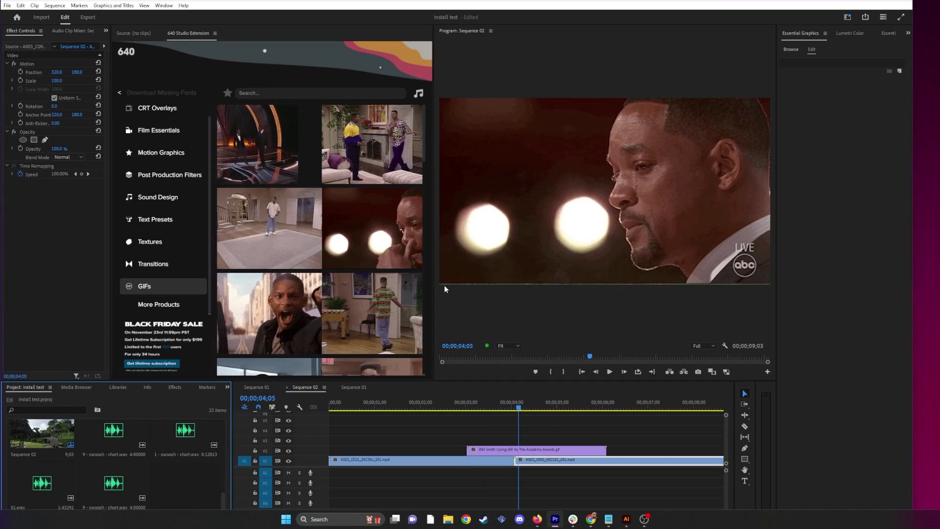
key("space")
key("space")
- Set the crying GIF clip's scale to 105 and play it again
left_click(565, 449)
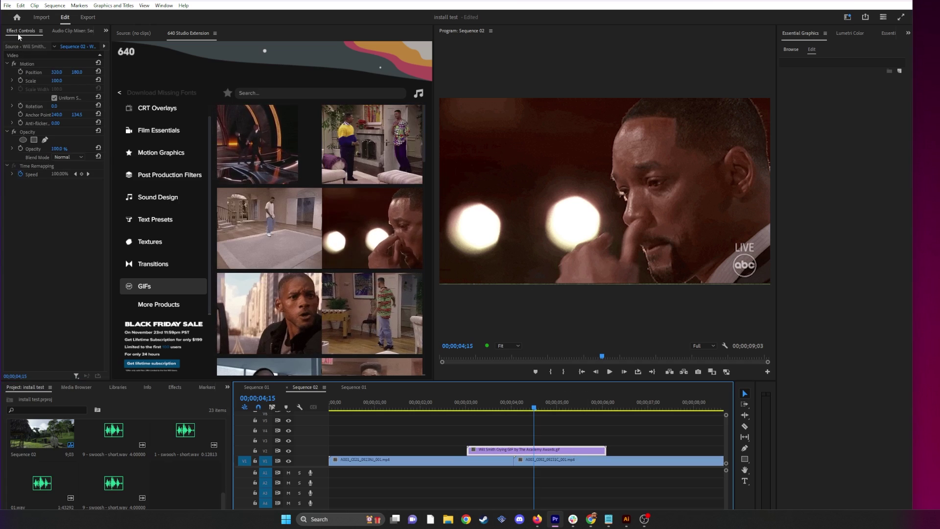
left_click_drag(57, 80, 59, 81)
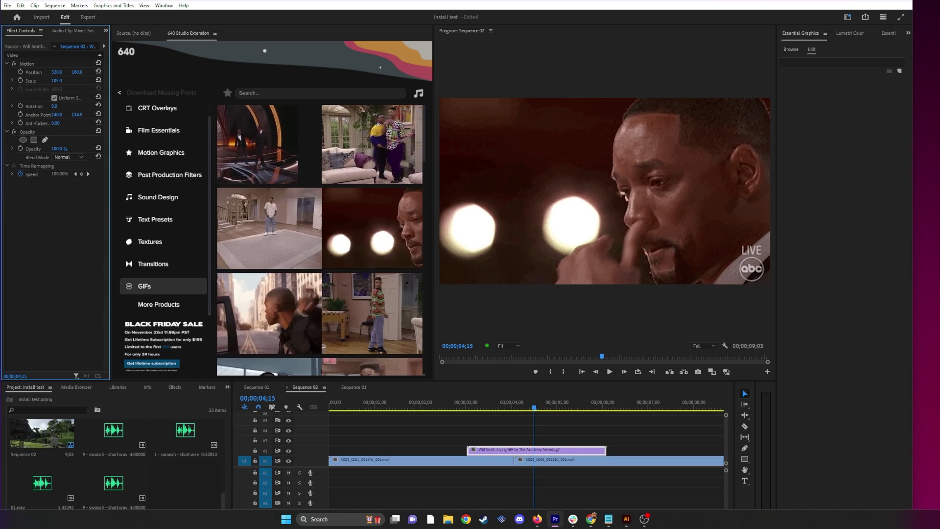
left_click(451, 406)
key("space")
key("space")
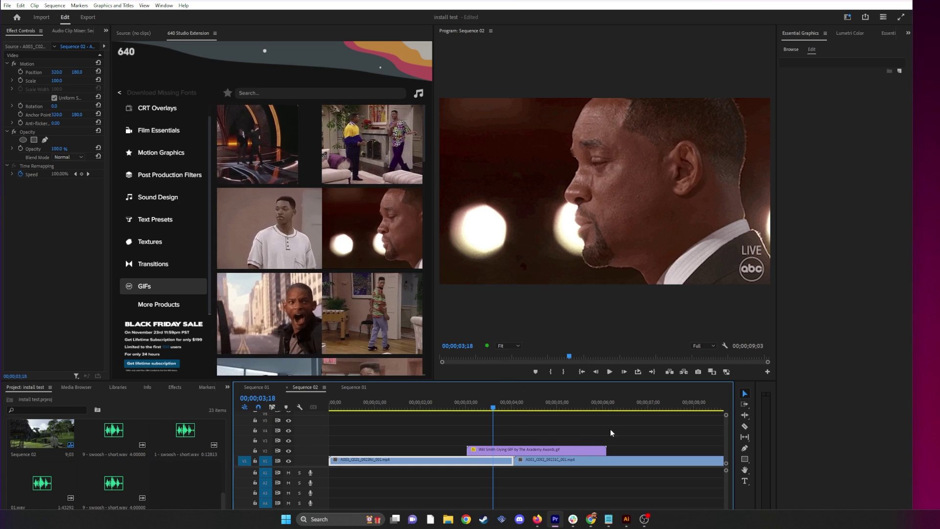
- Replace the crying GIF with the first GIF from a search for rowley, placed on V2 at 00;00;03;18, and play it
left_click_drag(619, 426, 469, 452)
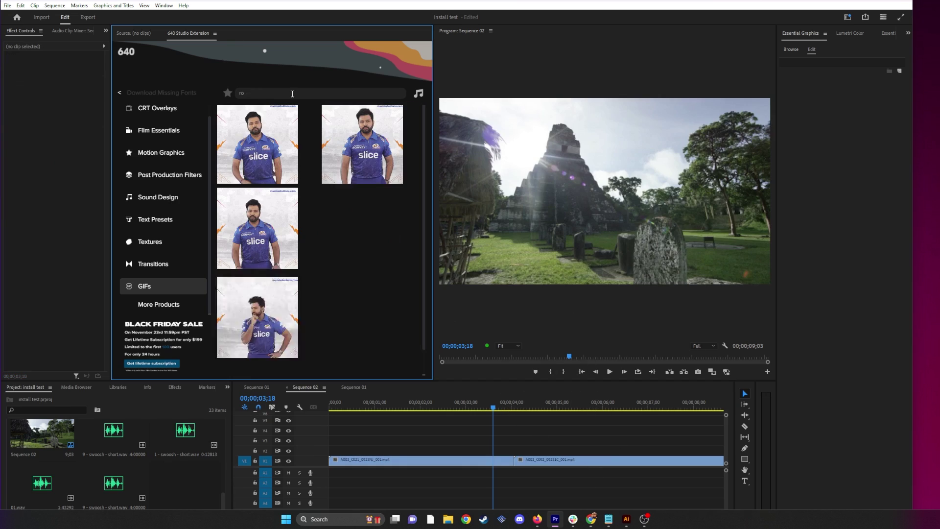
type("wley")
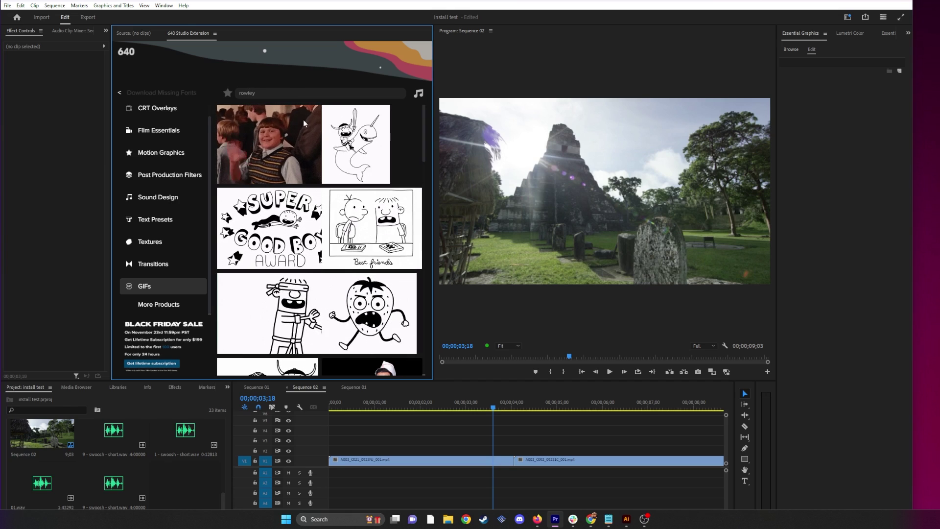
left_click(304, 136)
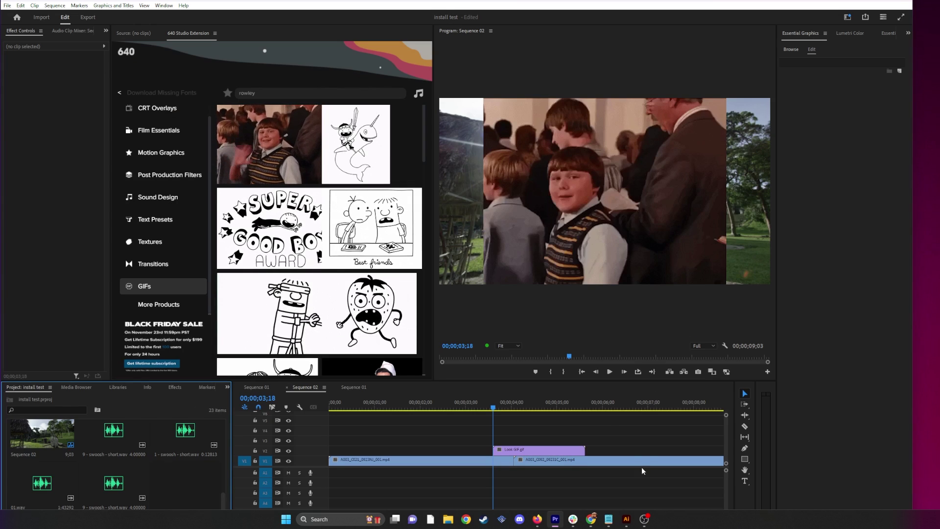
key("space")
left_click(534, 101)
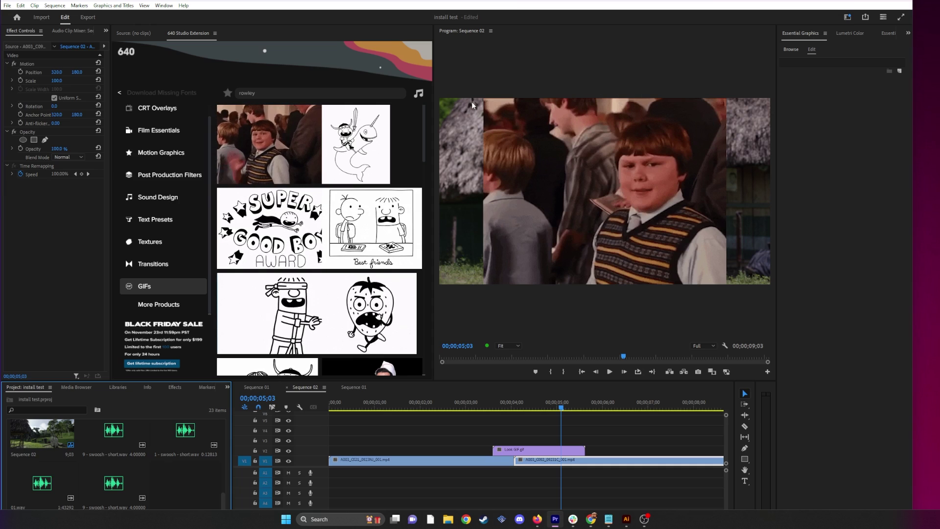
- Set the Look GIF clip's scale to 140 so it fills the frame, and replay it from its start
left_click(534, 450)
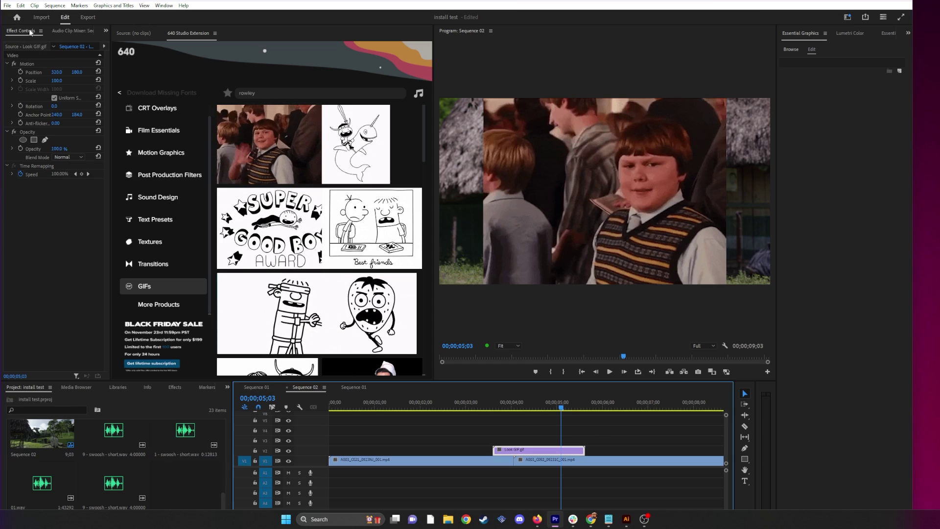
left_click_drag(57, 78, 76, 79)
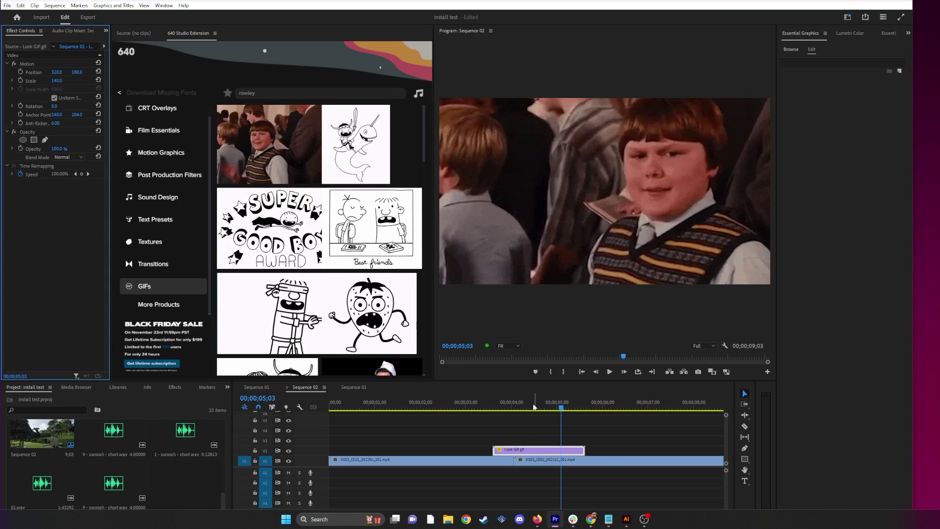
left_click_drag(533, 402, 497, 403)
key("space")
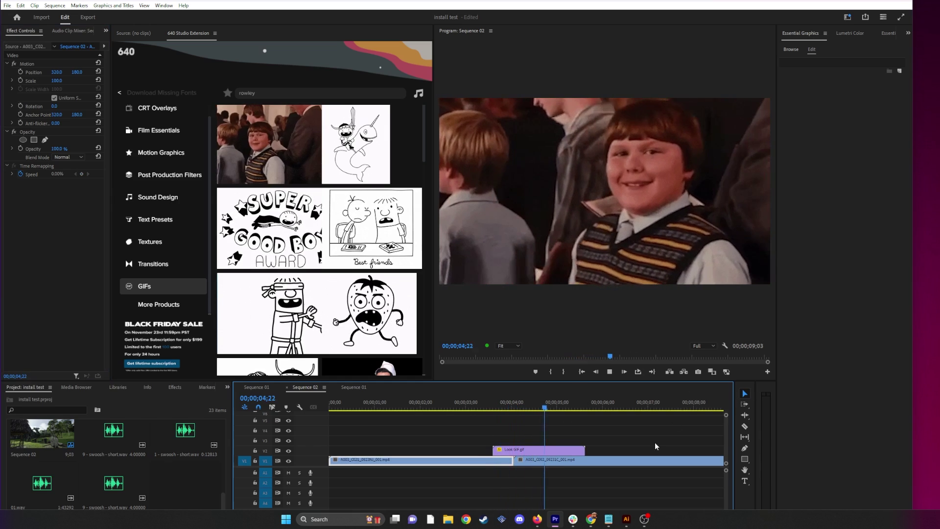
key("space")
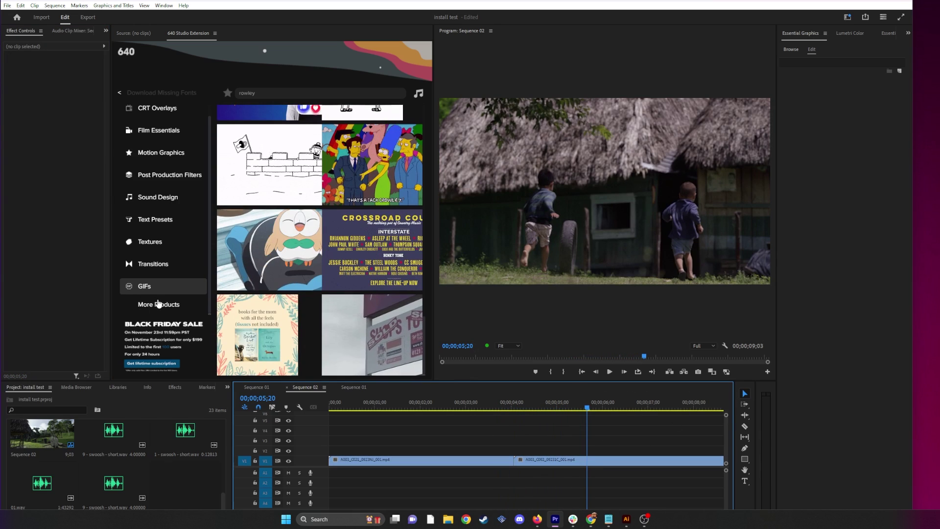
- Move the Sequence 02 playhead to 00;00;03;29, just before the cut between the two clips on V1
scroll(171, 286, "up", 1)
scroll(183, 270, "down", 1)
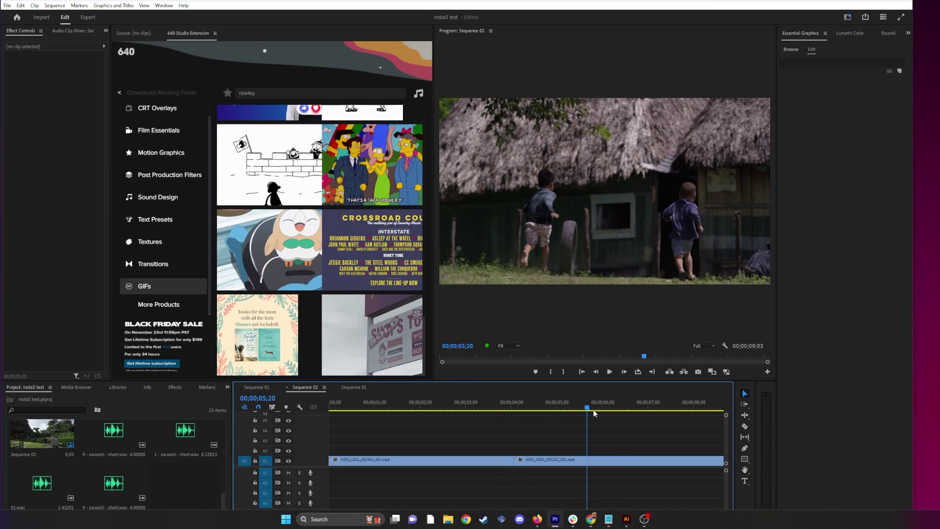
left_click(510, 405)
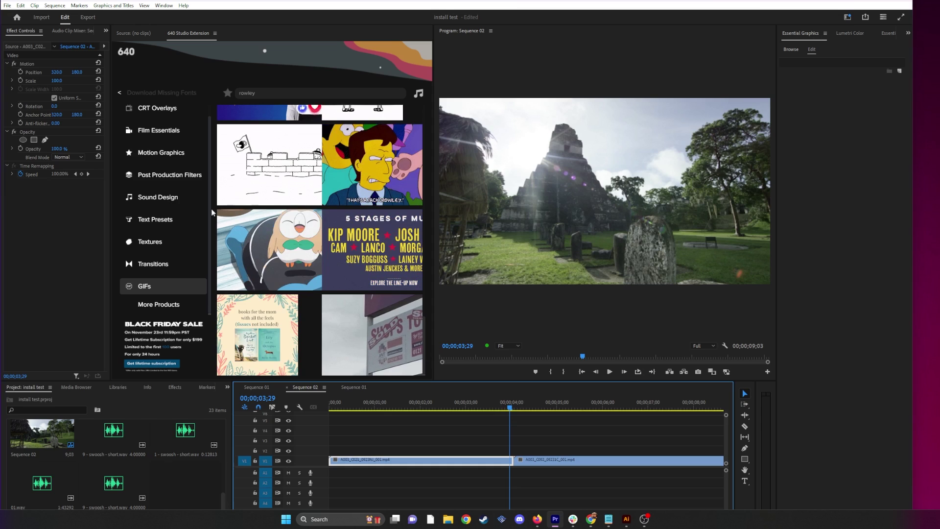
scroll(196, 237, "up", 1)
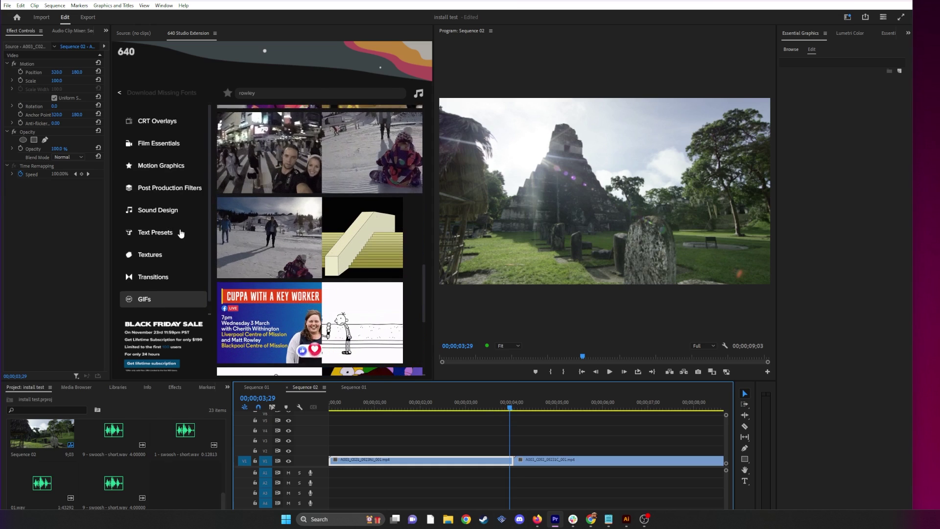
scroll(181, 233, "down", 1)
scroll(181, 233, "up", 1)
scroll(319, 240, "down", 5)
scroll(319, 239, "up", 5)
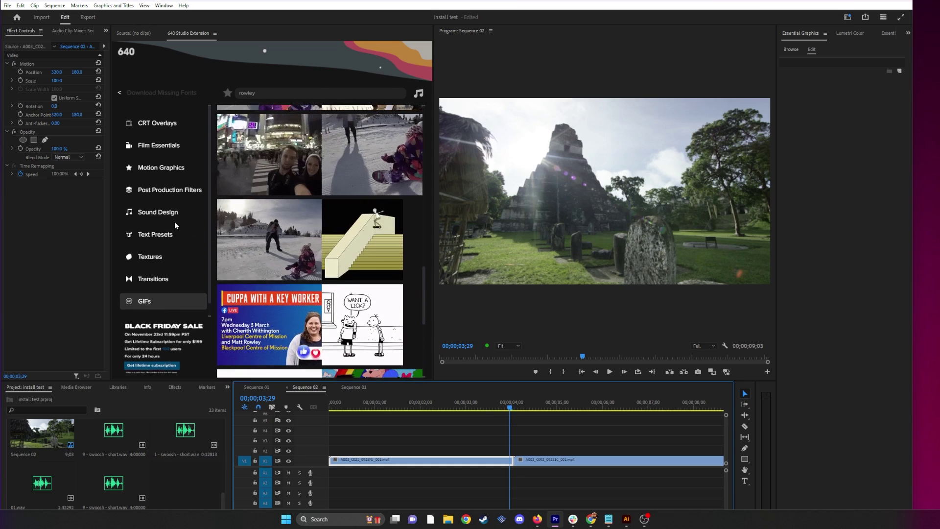
scroll(235, 227, "up", 10)
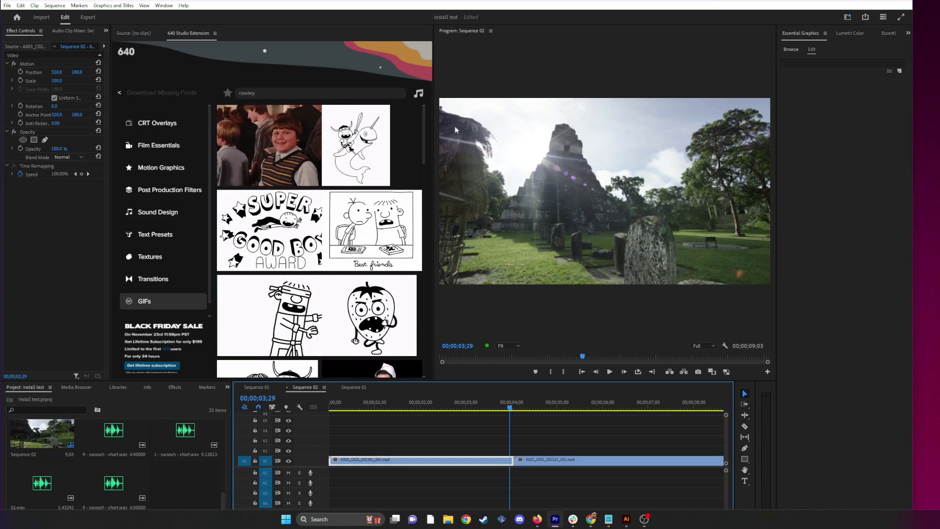
- Leave the GIF results and reopen the 640 Studio Extension at its category library
left_click(119, 93)
left_click(269, 232)
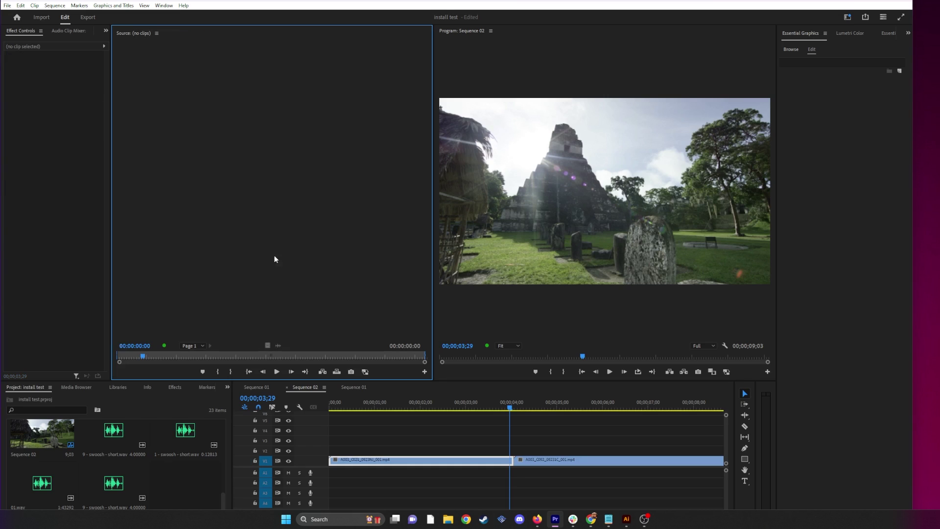
left_click(163, 5)
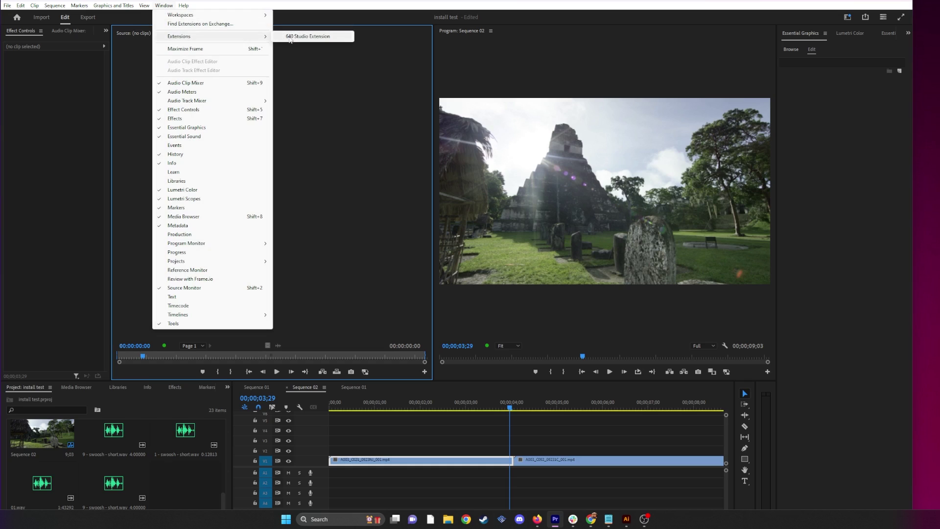
left_click(290, 37)
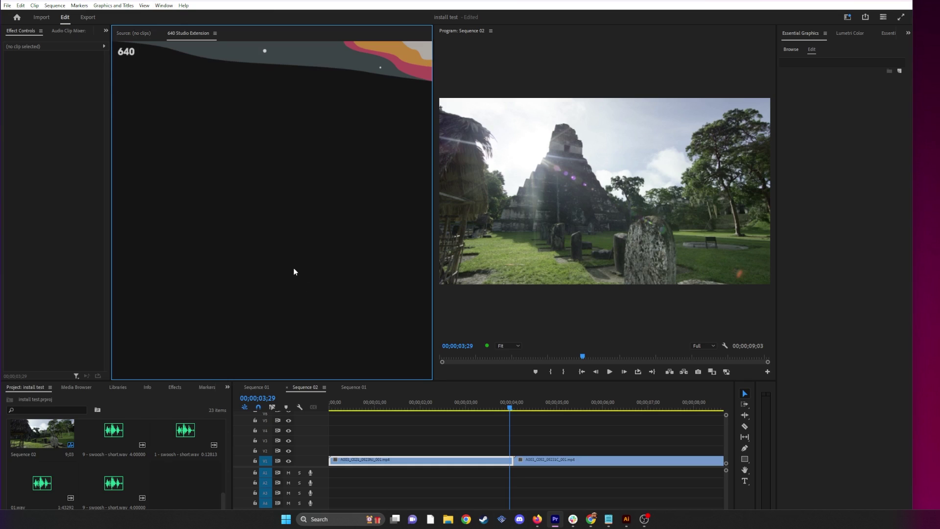
scroll(193, 244, "down", 1)
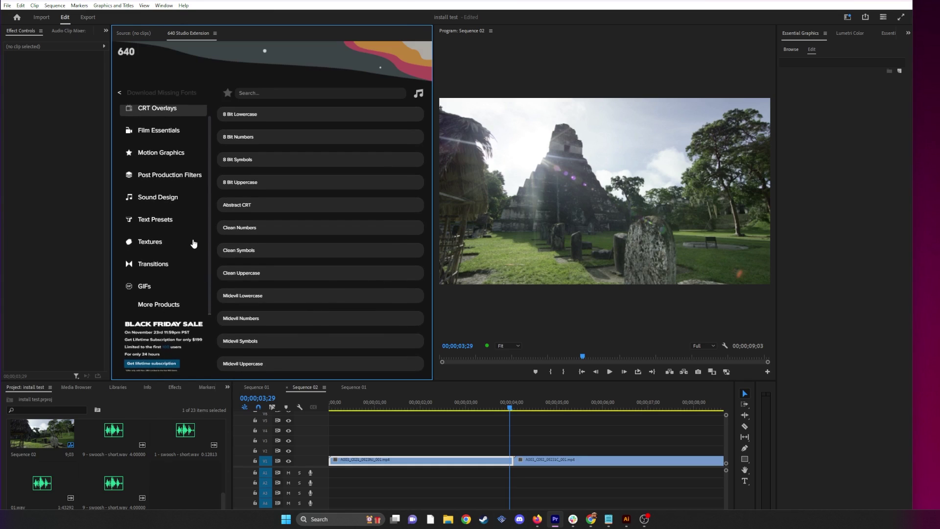
scroll(207, 245, "up", 1)
scroll(208, 245, "down", 1)
scroll(172, 234, "up", 1)
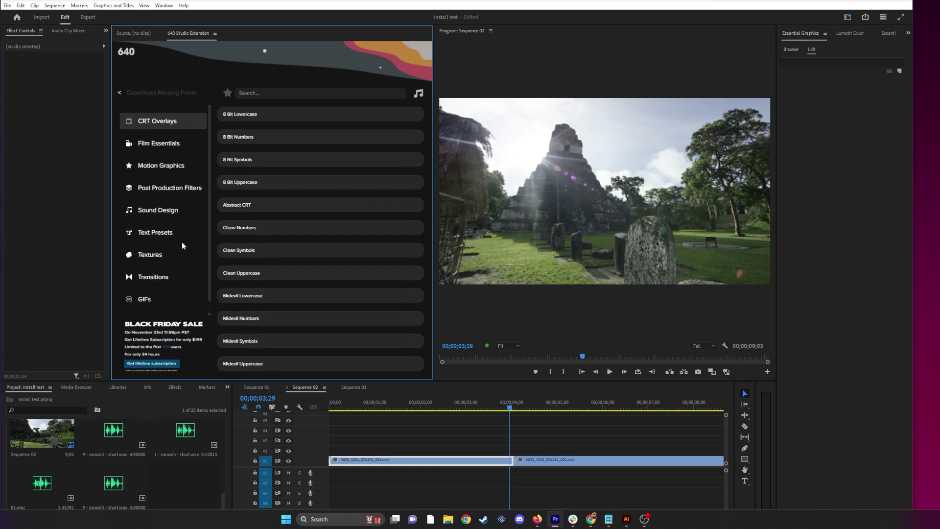